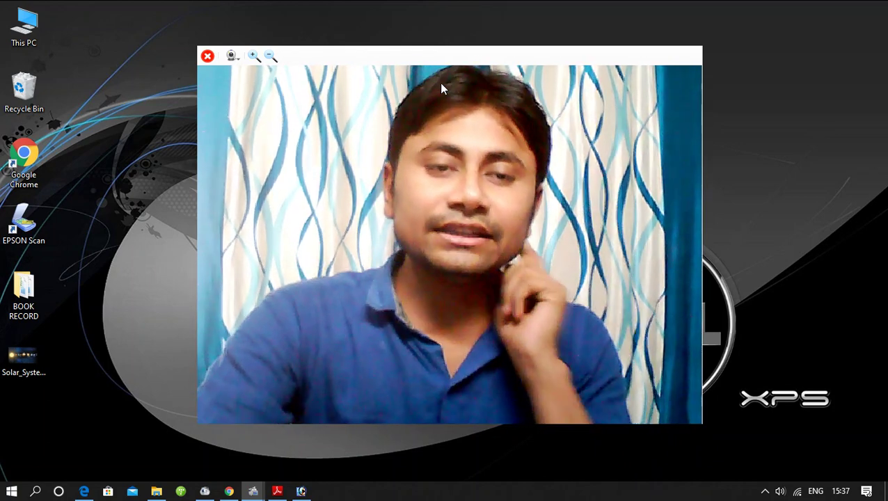
# Refresh the Windows desktop and launch Photoshop from the taskbar with an empty workspace
pyautogui.click(271, 57)
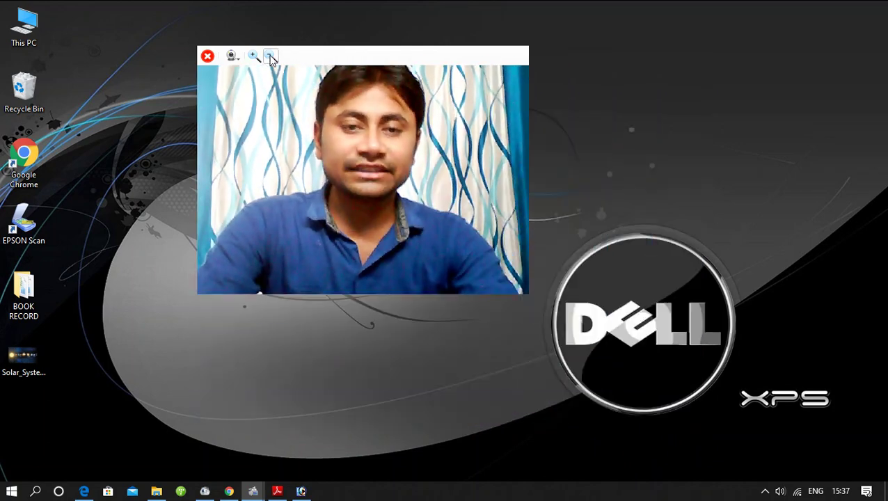
pyautogui.click(270, 56)
pyautogui.moveTo(295, 55); pyautogui.dragTo(770, 321)
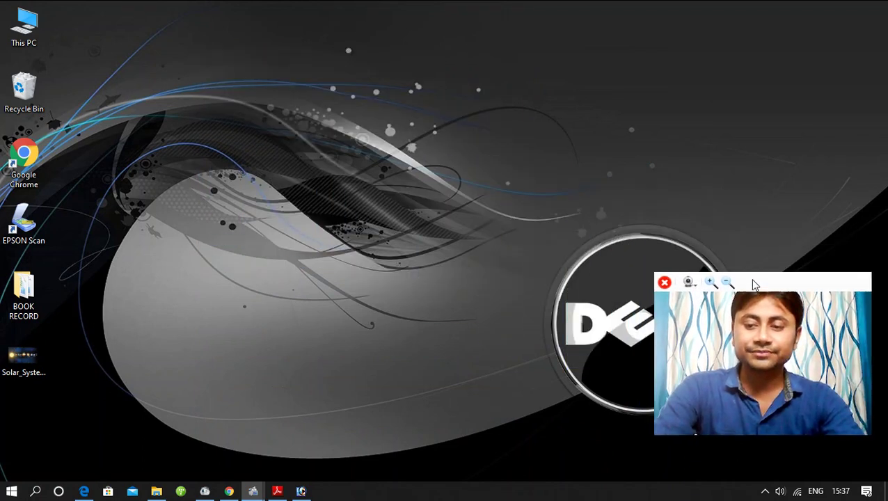
pyautogui.rightClick(378, 99)
pyautogui.click(403, 137)
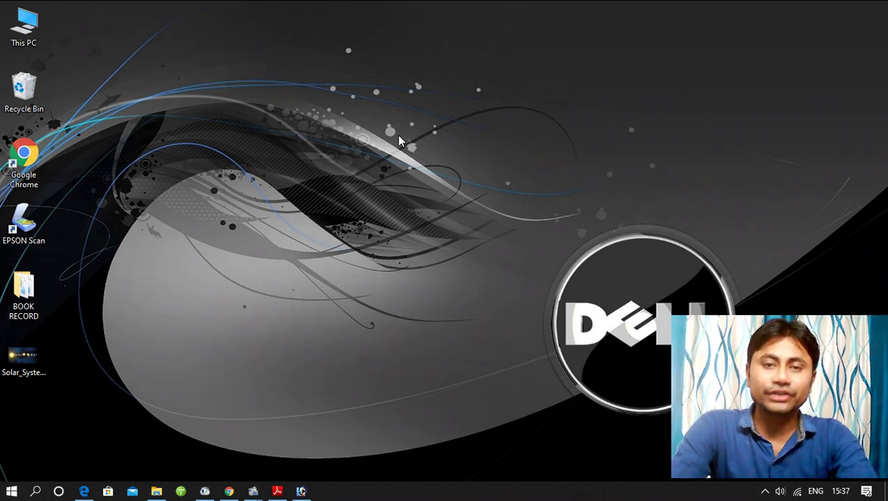
pyautogui.click(300, 492)
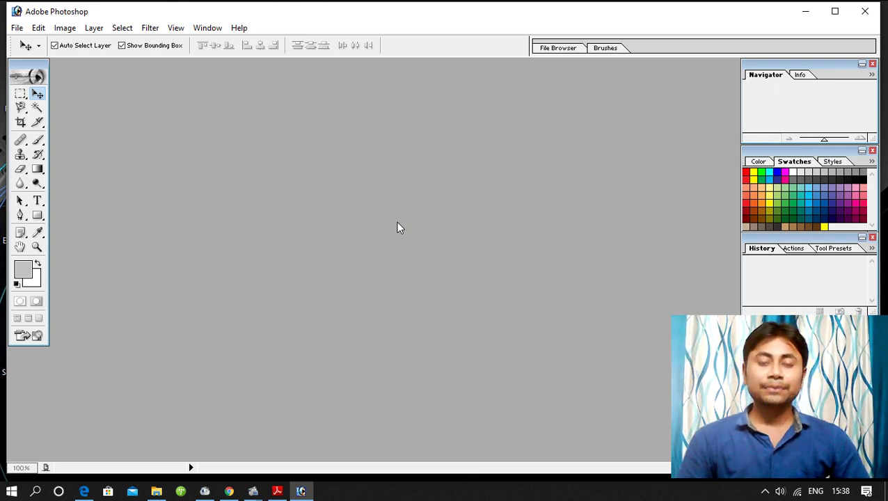
# Switch to the lesson PDF and circle the words 'Click on' in red
pyautogui.click(277, 492)
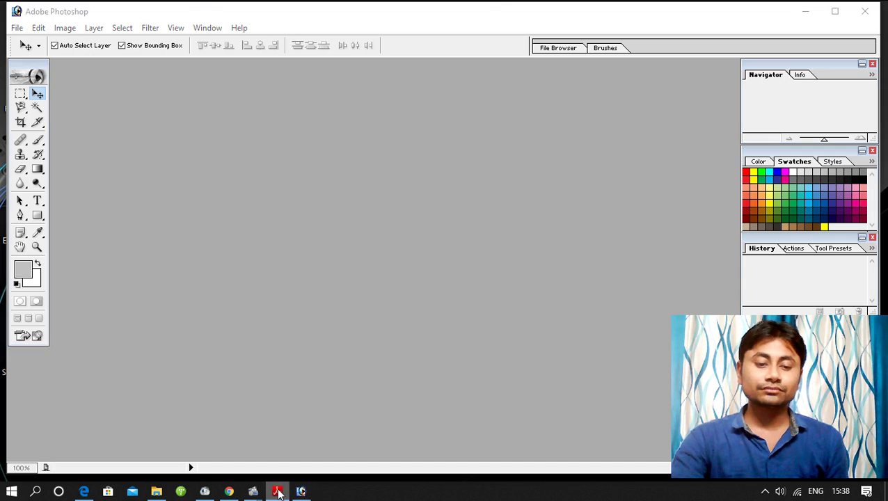
pyautogui.scroll(-2, 235, 215)
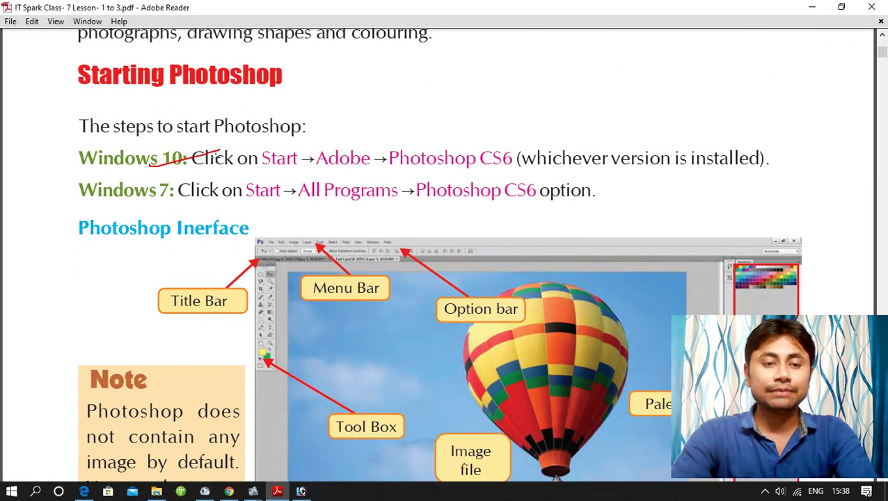
pyautogui.moveTo(180, 204); pyautogui.dragTo(240, 195)
# Scroll down and underline the 'Working with Images through Activities' heading in red
pyautogui.scroll(-10, 242, 196)
pyautogui.scroll(-5, 242, 196)
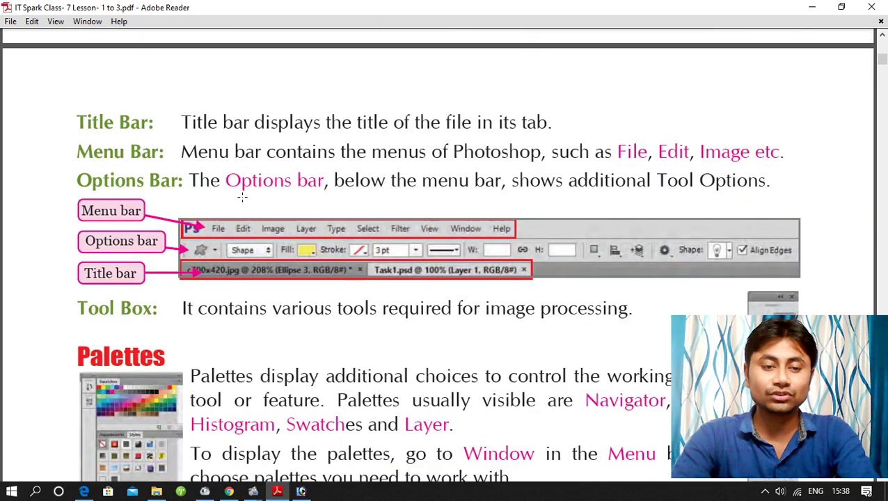
pyautogui.scroll(-10, 242, 197)
pyautogui.scroll(-7, 242, 197)
pyautogui.scroll(-6, 242, 197)
pyautogui.scroll(-6, 242, 197)
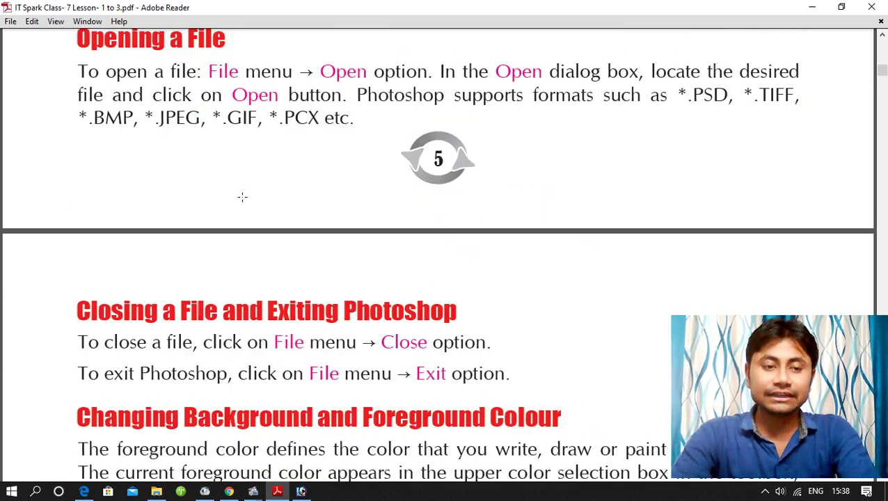
pyautogui.scroll(-4, 242, 197)
pyautogui.scroll(-4, 242, 197)
pyautogui.scroll(-6, 243, 197)
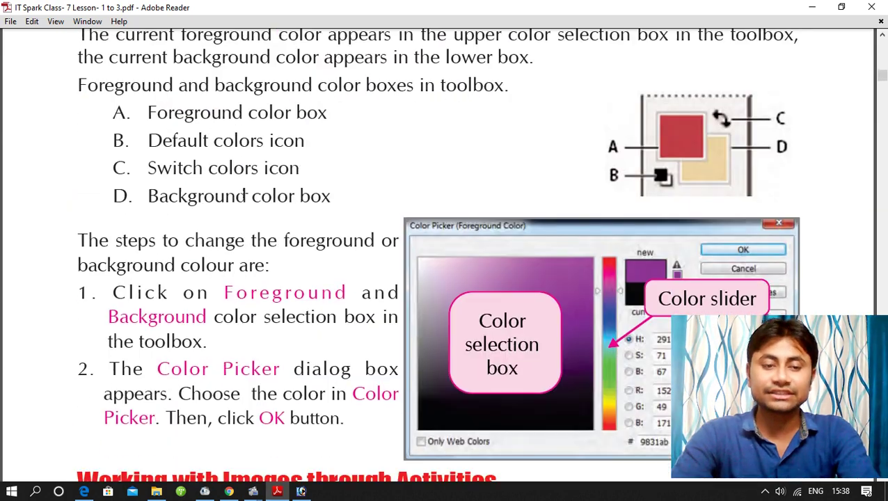
pyautogui.scroll(-10, 243, 192)
pyautogui.scroll(-3, 243, 193)
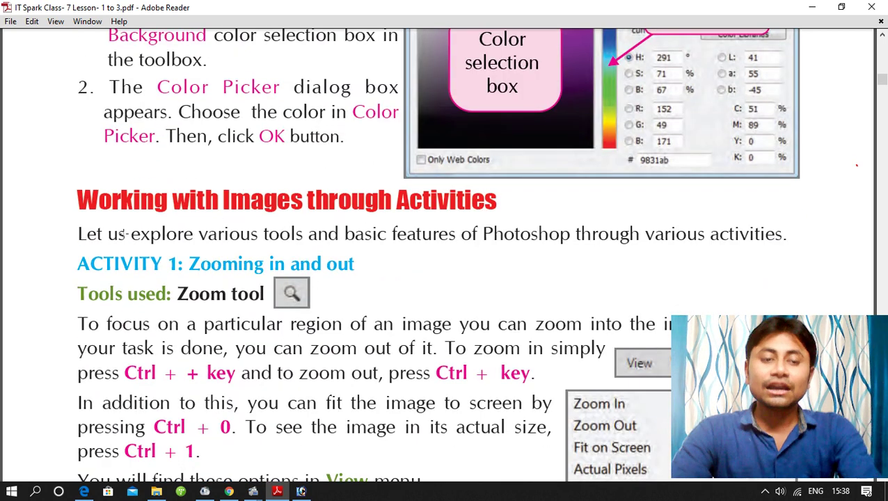
pyautogui.moveTo(78, 216); pyautogui.dragTo(423, 217)
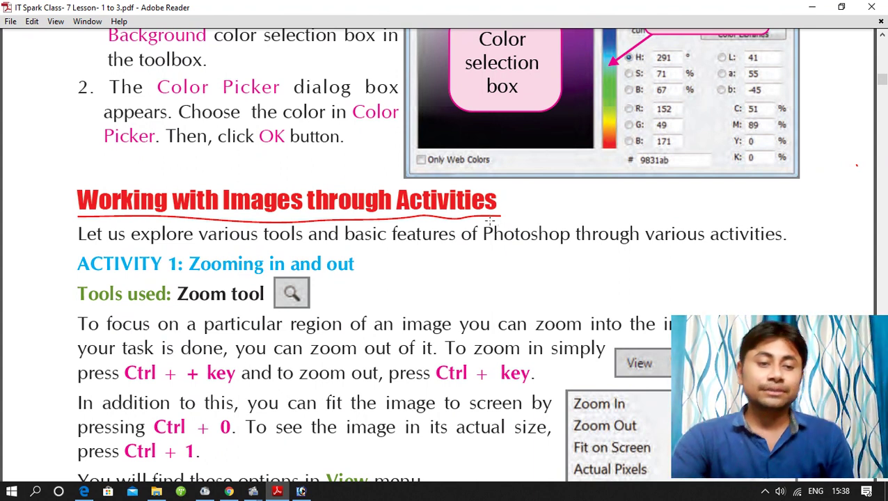
# Scroll to the View menu zoom picture and underline the 'Zooming in and out' title
pyautogui.scroll(-2, 463, 221)
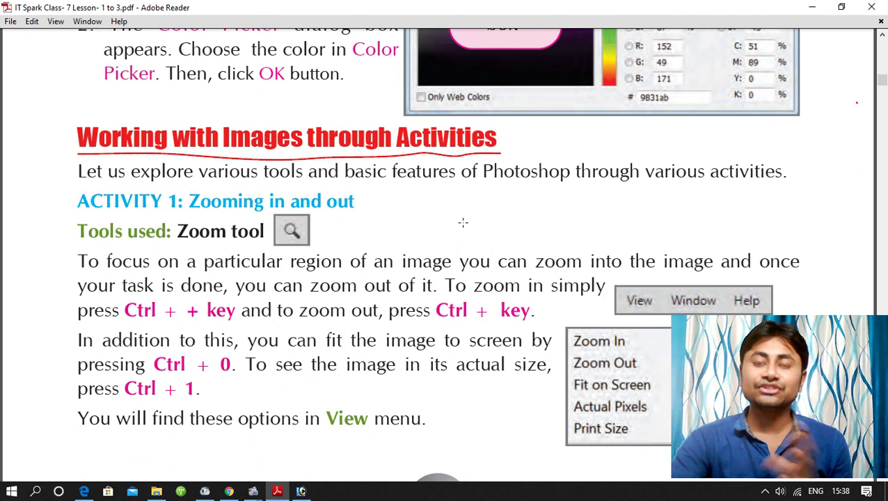
pyautogui.scroll(-2, 463, 222)
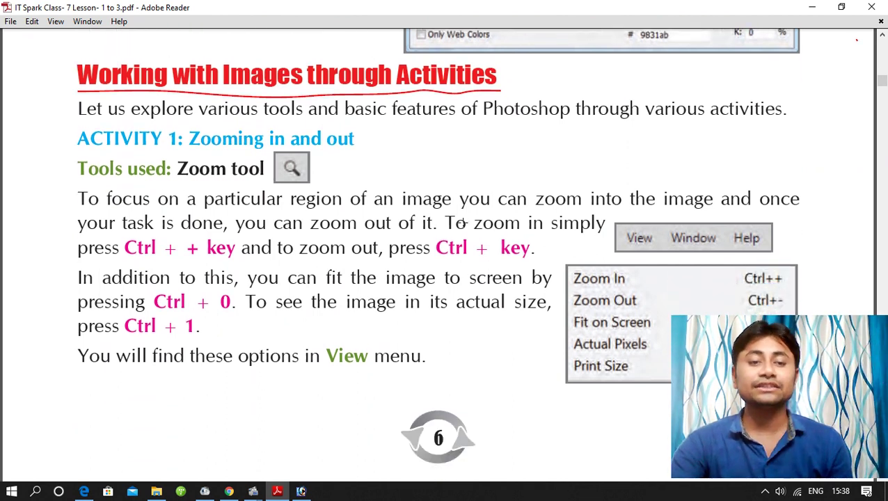
pyautogui.scroll(-1, 460, 218)
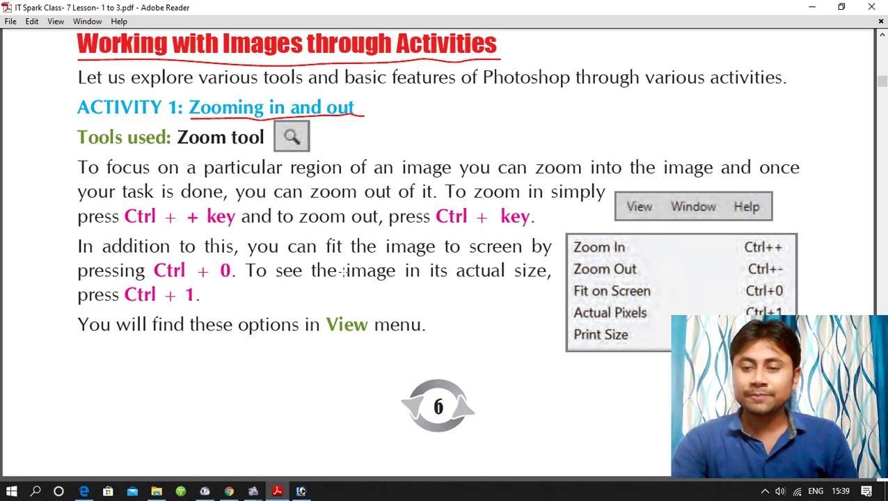
pyautogui.moveTo(804, 327); pyautogui.dragTo(600, 175)
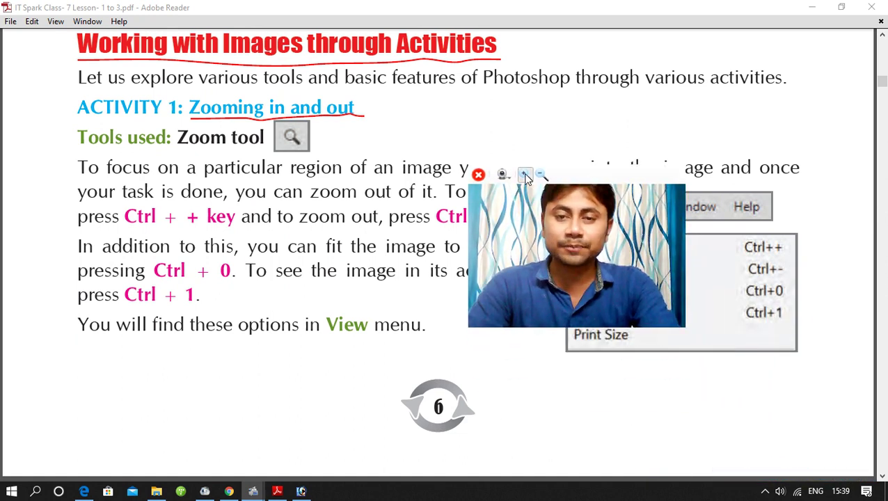
pyautogui.click(525, 175)
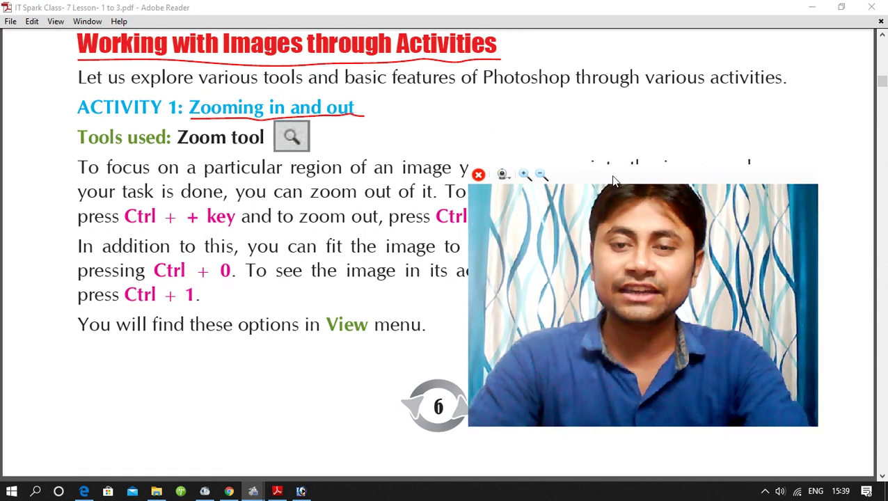
pyautogui.moveTo(594, 174); pyautogui.dragTo(422, 123)
pyautogui.click(353, 125)
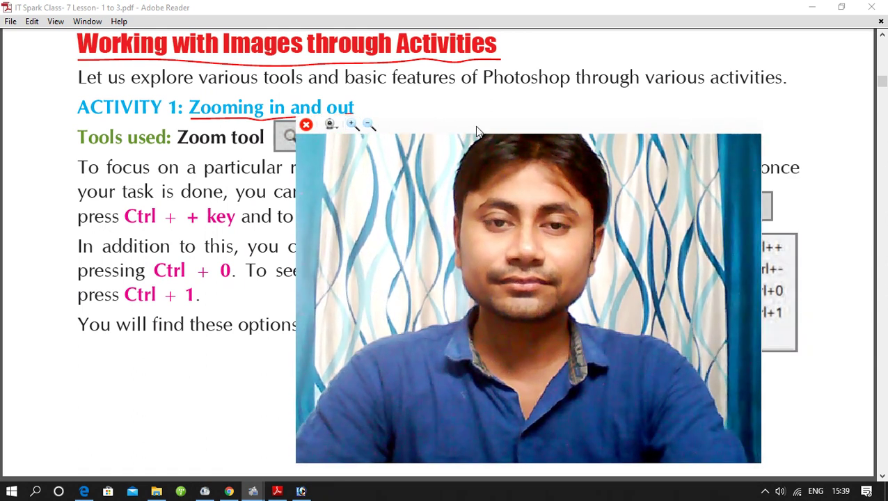
pyautogui.moveTo(476, 131); pyautogui.dragTo(451, 56)
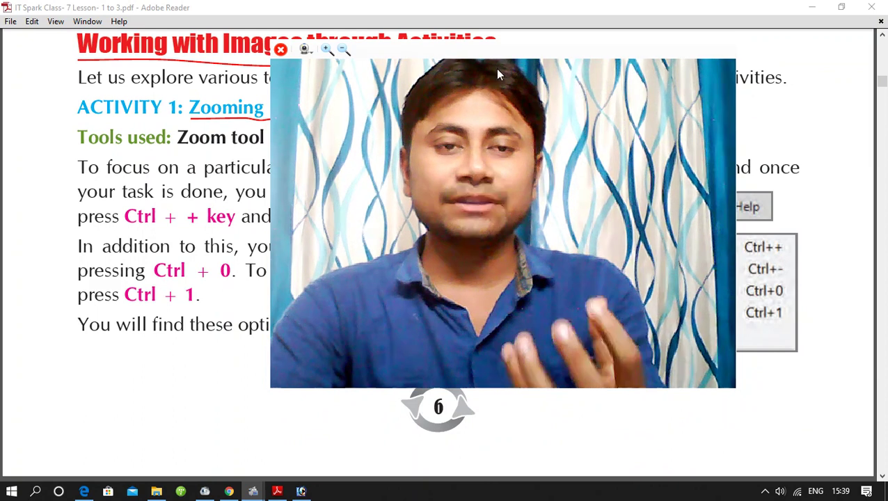
pyautogui.click(344, 50)
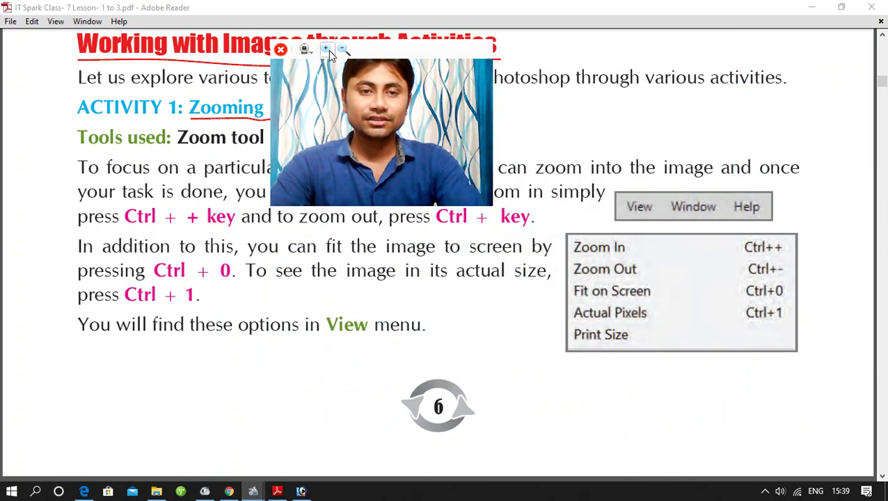
pyautogui.click(328, 50)
pyautogui.moveTo(375, 55)
pyautogui.mouseDown()
pyautogui.moveTo(442, 120)
pyautogui.moveTo(565, 174)
pyautogui.moveTo(386, 54)
pyautogui.moveTo(744, 260)
pyautogui.moveTo(752, 334)
pyautogui.mouseUp()
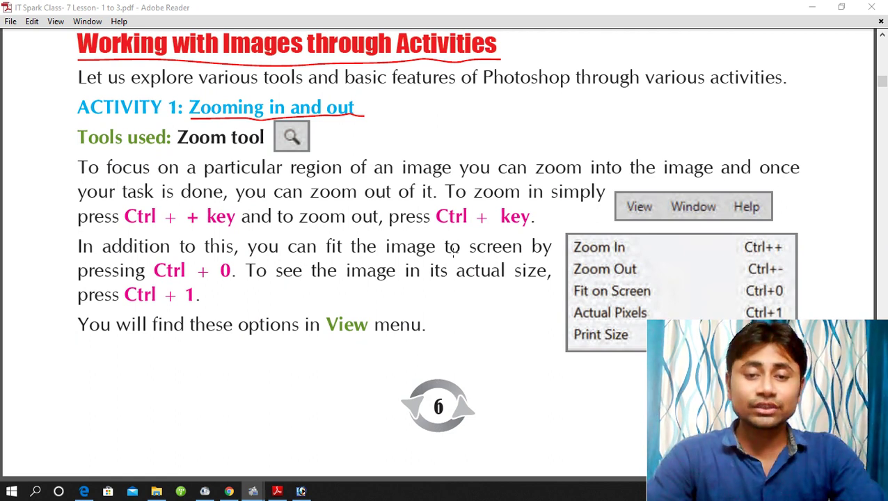
# Underline 'to screen by pressing Ctrl + 0' in red
pyautogui.moveTo(451, 254); pyautogui.dragTo(562, 256)
pyautogui.moveTo(95, 283); pyautogui.dragTo(233, 278)
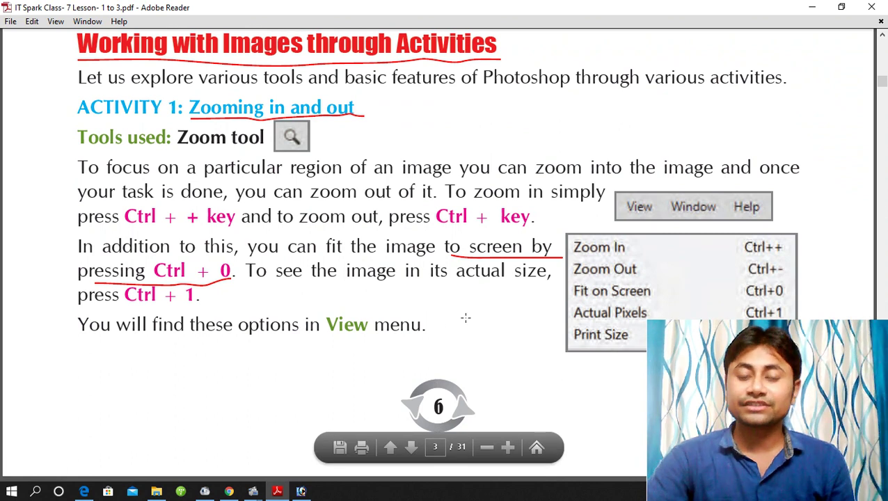
pyautogui.scroll(-1, 466, 317)
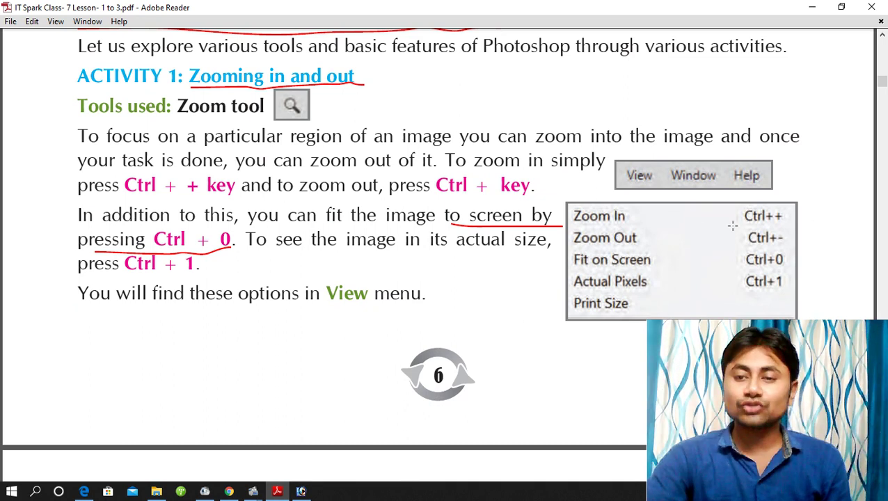
# Mark the Ctrl++, Ctrl+-, Ctrl+0 and Ctrl+1 zoom shortcuts in the menu picture in red
pyautogui.moveTo(791, 216); pyautogui.dragTo(861, 203)
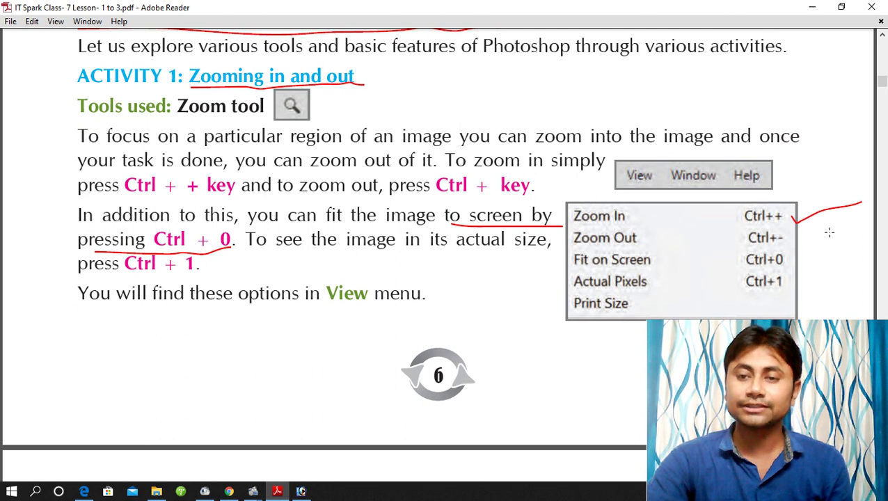
pyautogui.moveTo(798, 239); pyautogui.dragTo(874, 220)
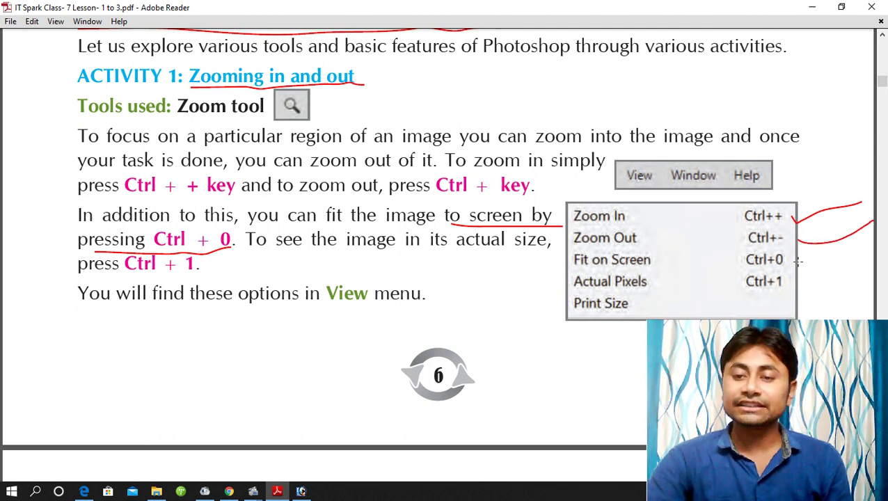
pyautogui.moveTo(797, 263); pyautogui.dragTo(857, 246)
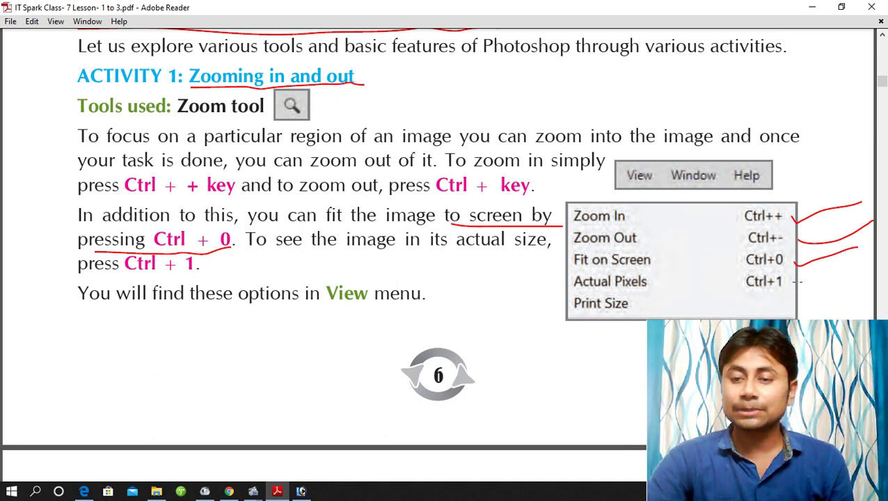
pyautogui.moveTo(798, 284); pyautogui.dragTo(864, 257)
pyautogui.scroll(-3, 465, 279)
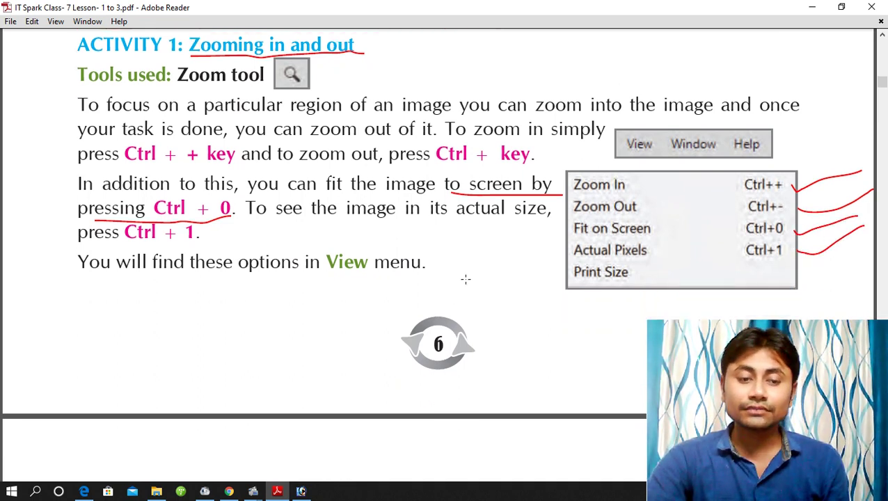
pyautogui.scroll(1, 466, 279)
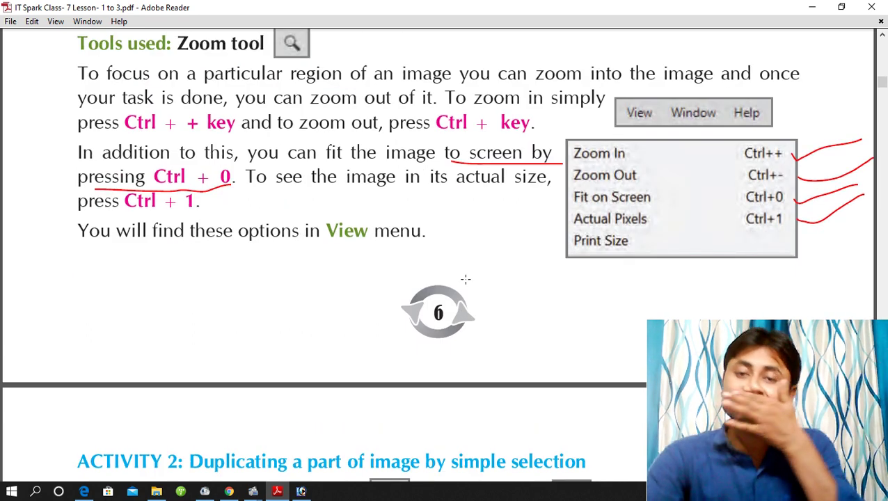
pyautogui.scroll(1, 465, 279)
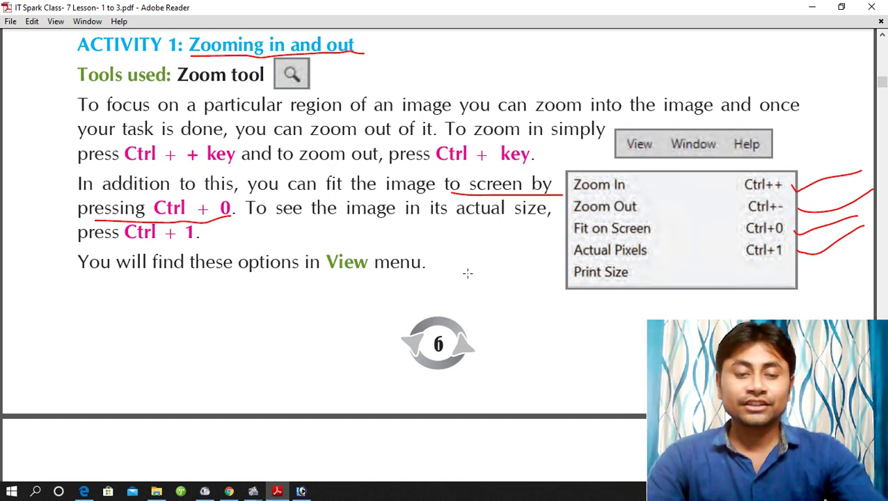
# Return to Photoshop and open Solar_System_800x.jpg from the Desktop
pyautogui.click(301, 491)
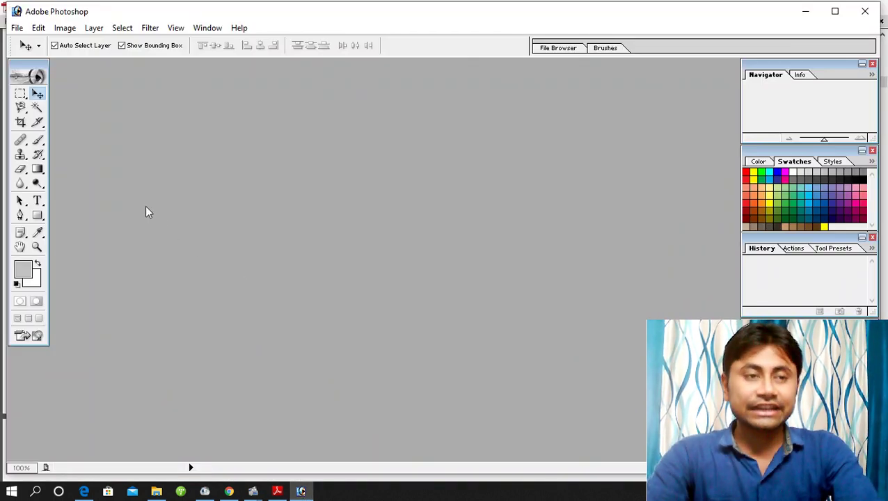
pyautogui.click(16, 31)
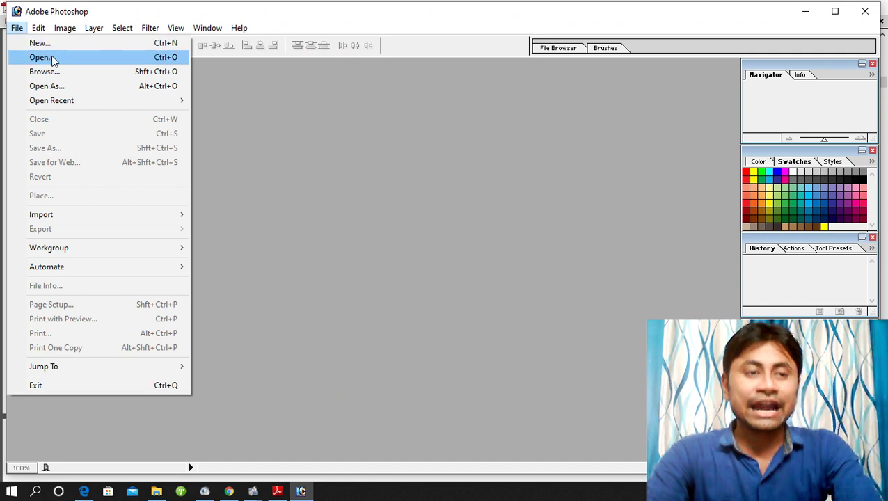
pyautogui.click(54, 61)
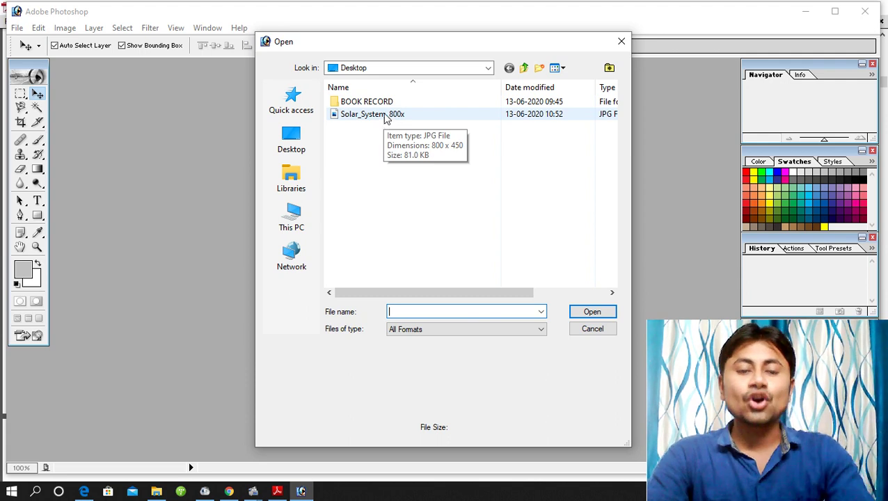
pyautogui.doubleClick(385, 116)
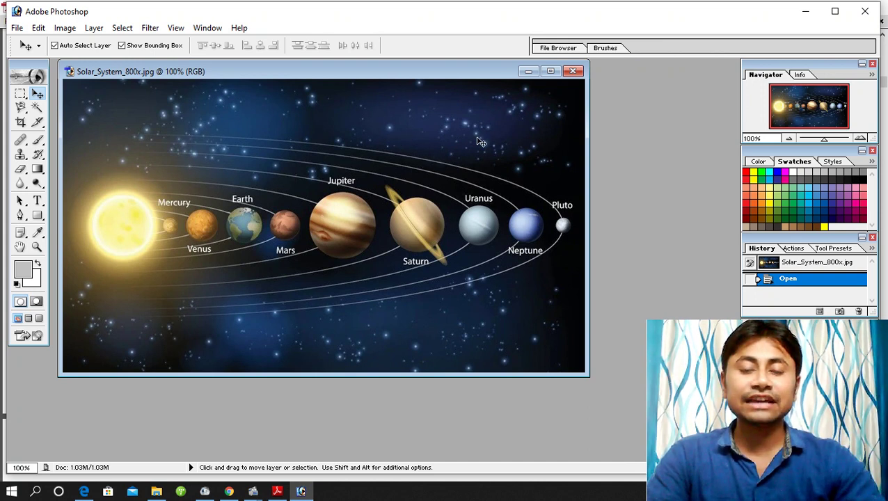
# Maximize the Solar_System_800x.jpg document window to fill the workspace
pyautogui.click(549, 73)
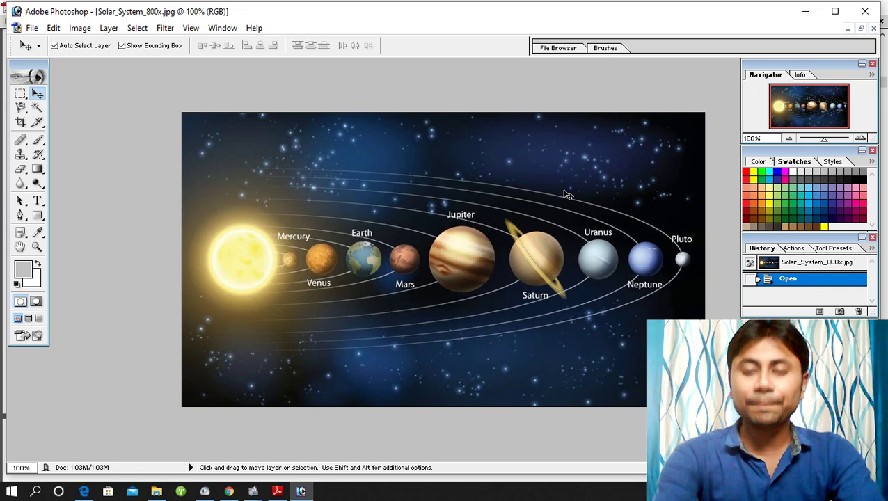
pyautogui.hotkey('ctrl', '+')
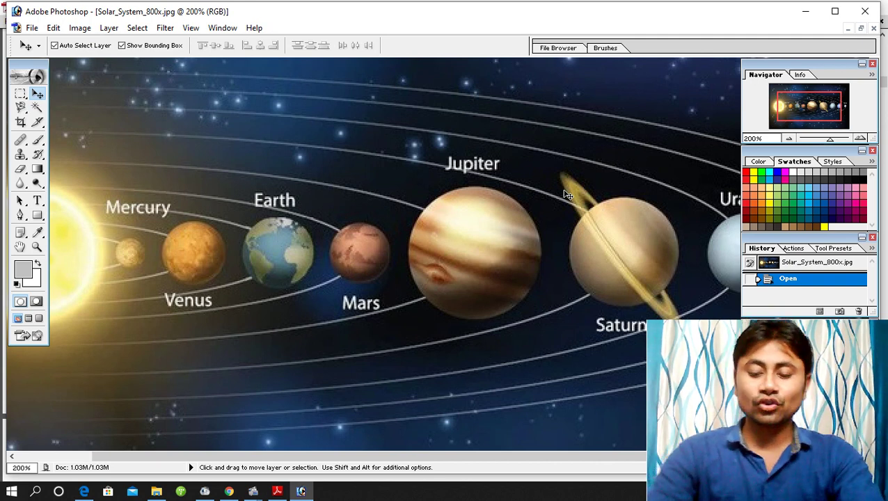
pyautogui.hotkey('ctrl', '-')
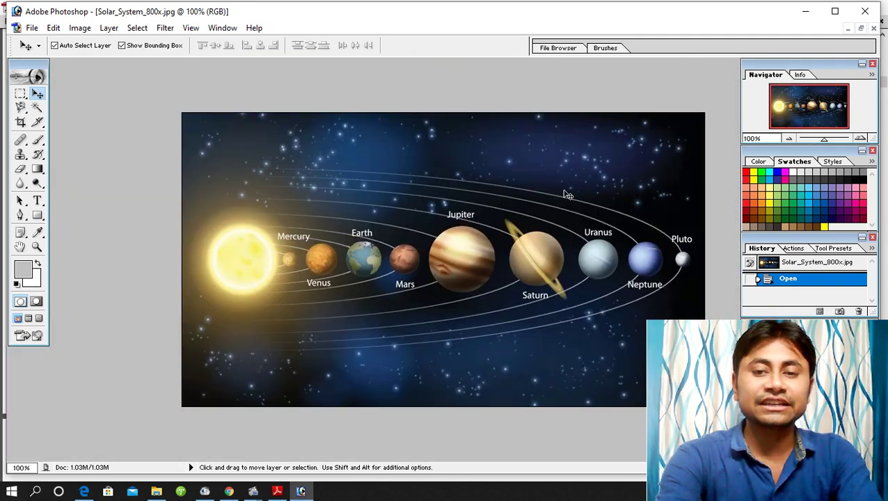
pyautogui.hotkey('ctrl', '-')
pyautogui.hotkey('ctrl', '-')
pyautogui.hotkey('ctrl', '-')
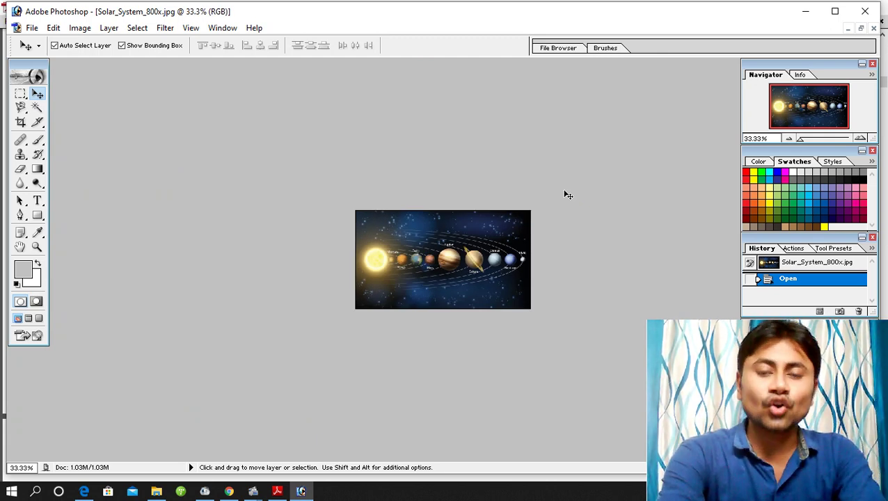
pyautogui.hotkey('ctrl', '+')
pyautogui.hotkey('ctrl', '+')
pyautogui.hotkey('ctrl', '+')
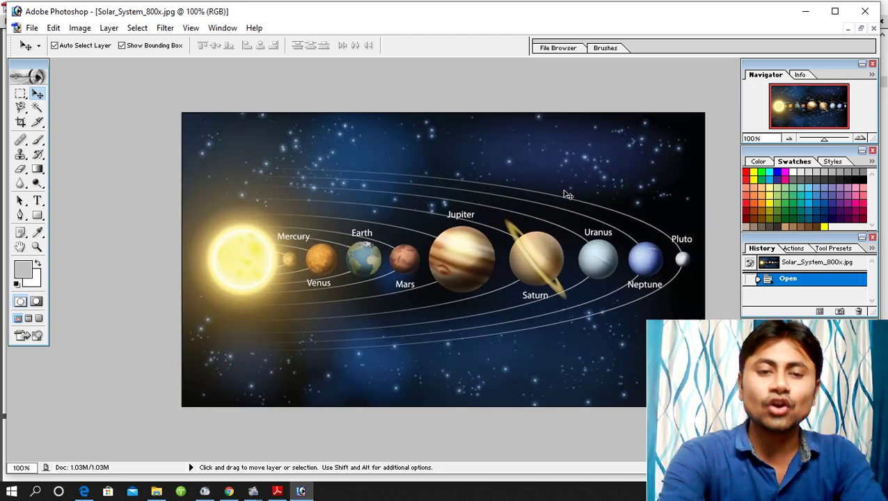
pyautogui.hotkey('ctrl', '-')
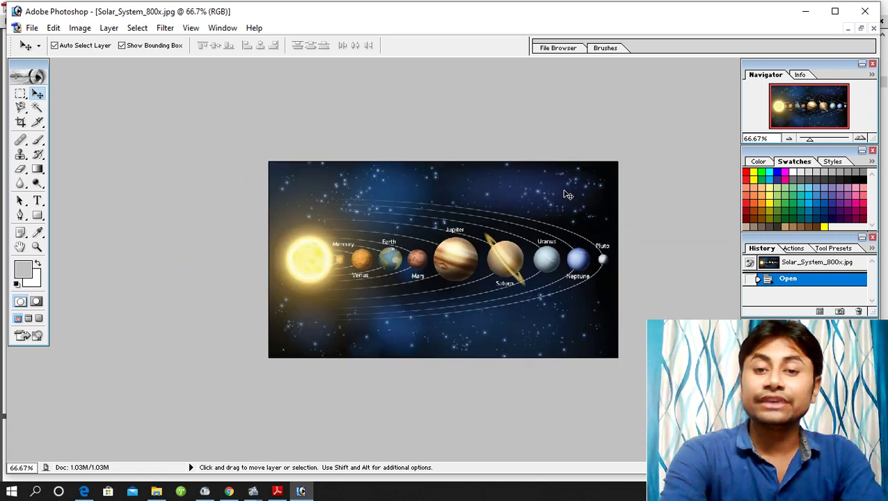
pyautogui.hotkey('ctrl', '+')
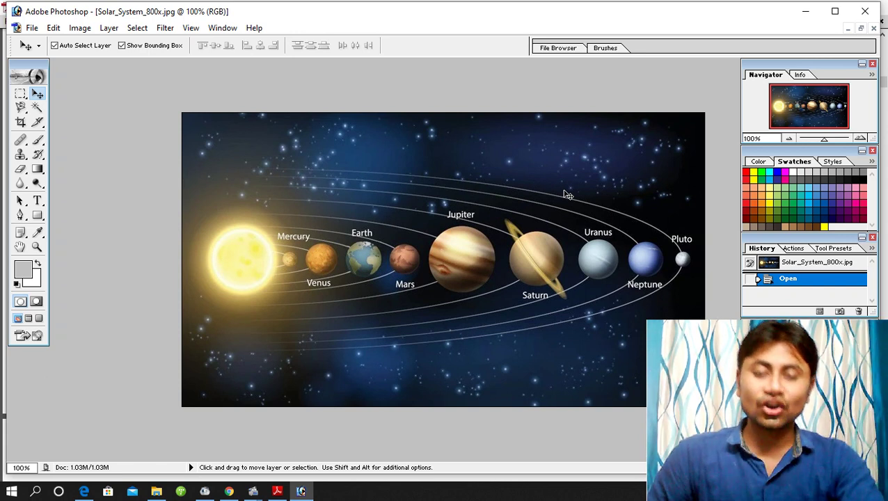
pyautogui.hotkey('ctrl', 'o')
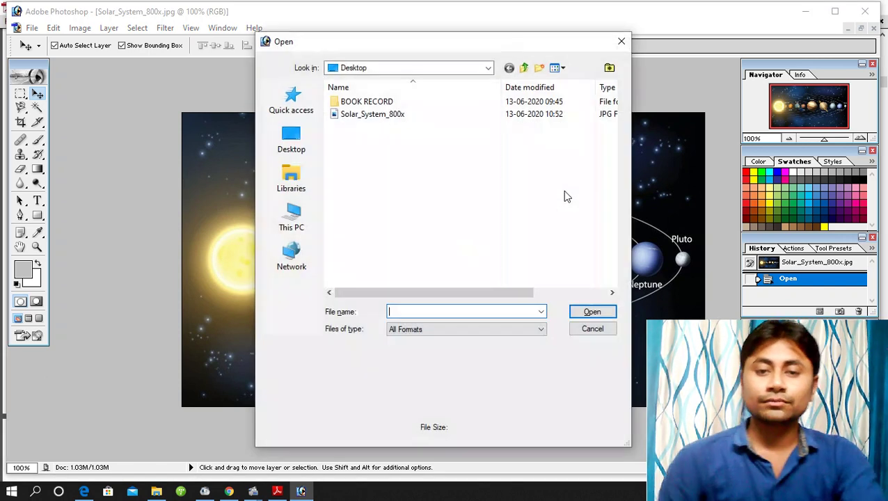
pyautogui.click(622, 41)
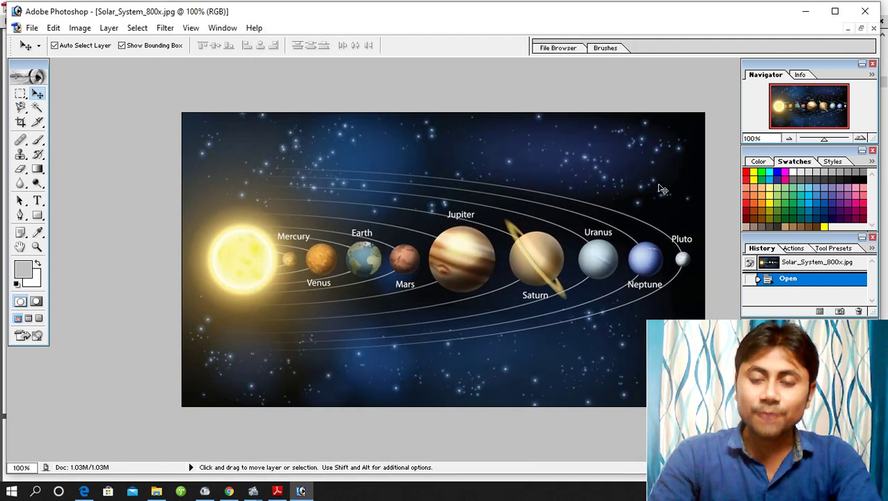
pyautogui.click(276, 492)
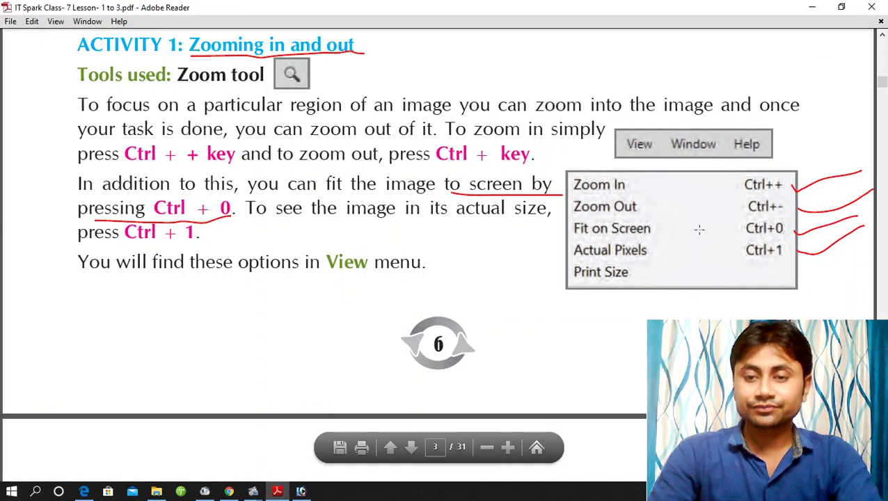
pyautogui.click(811, 7)
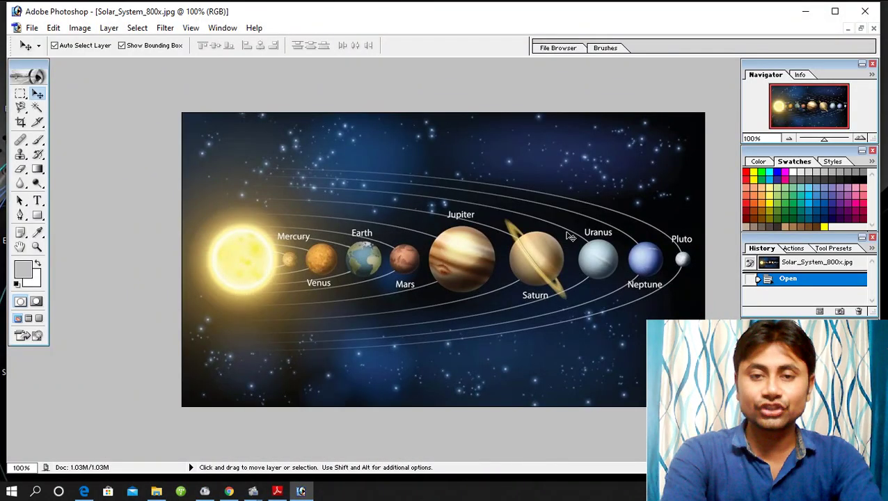
# Show only the Red channel with Ctrl+1, turning the planets grayscale
pyautogui.scroll(1, 569, 236)
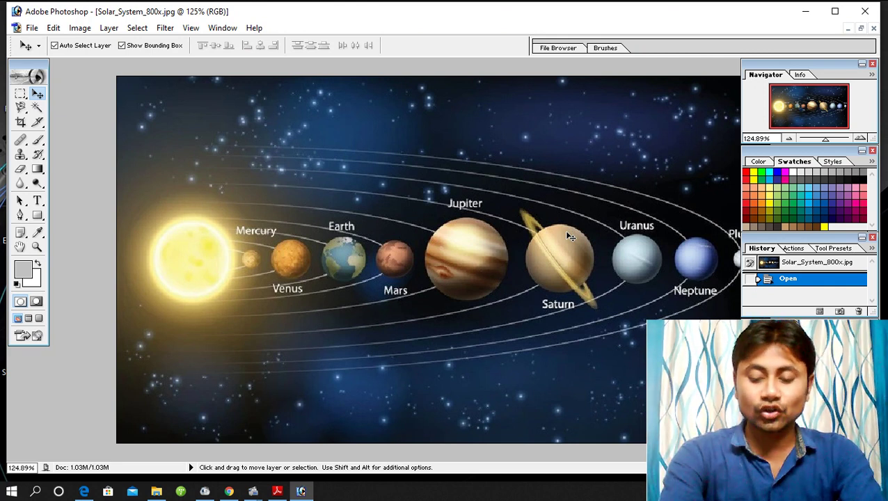
pyautogui.hotkey('ctrl', '1')
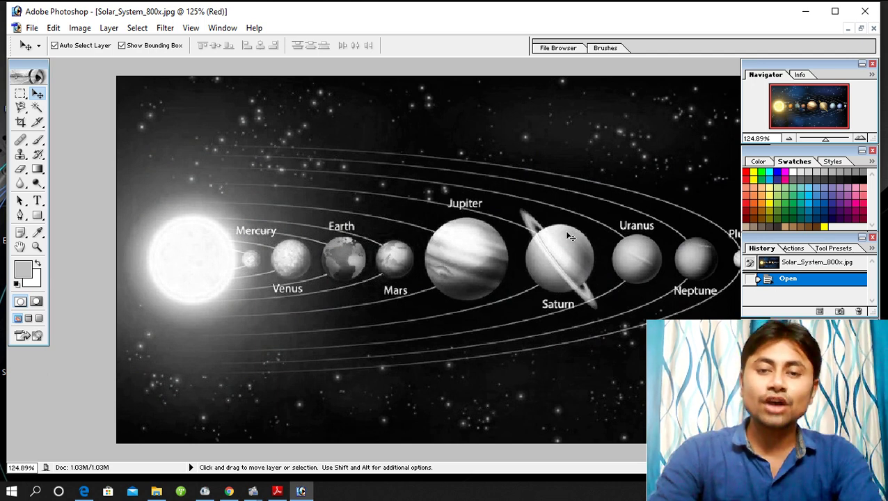
pyautogui.scroll(1, 569, 237)
pyautogui.scroll(-3, 569, 235)
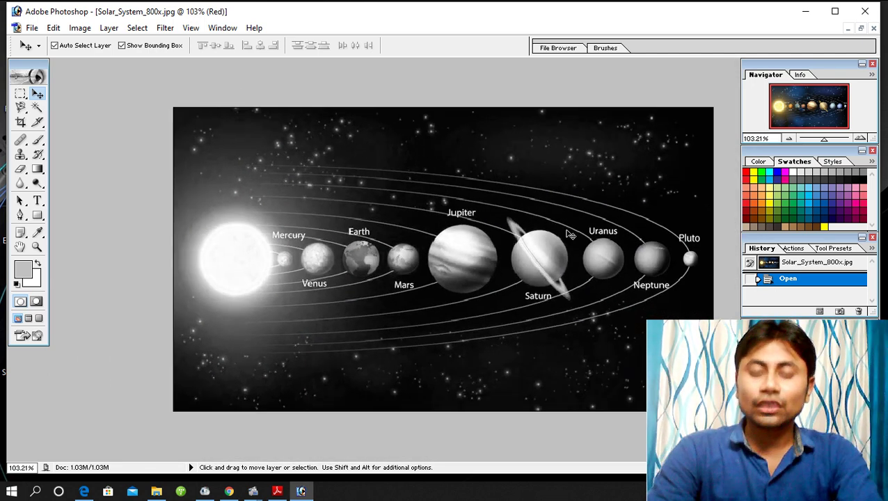
pyautogui.scroll(2, 569, 236)
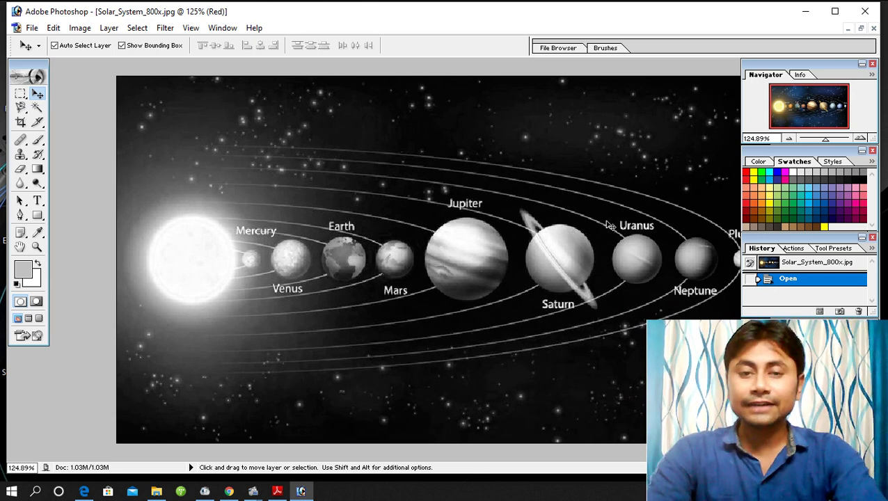
# Return to the lesson PDF and underline the 'Activity 2: Duplicating a part of image by simple selection' title in red
pyautogui.click(805, 11)
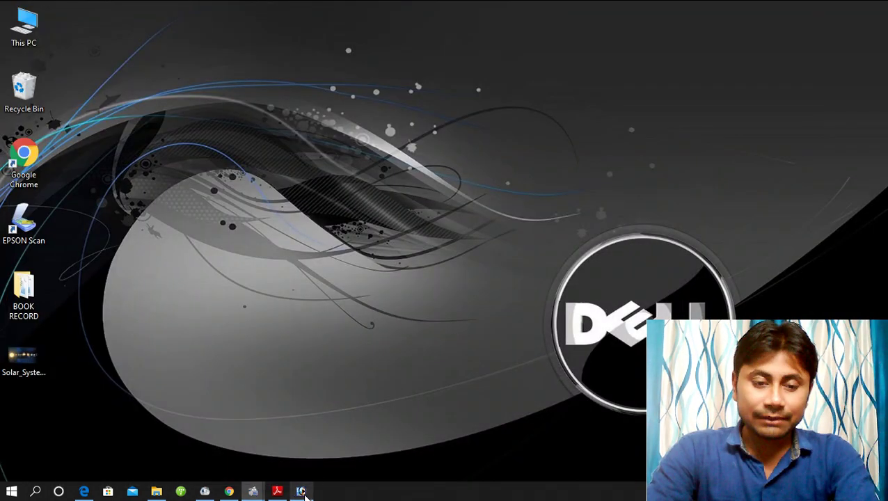
pyautogui.moveTo(254, 491)
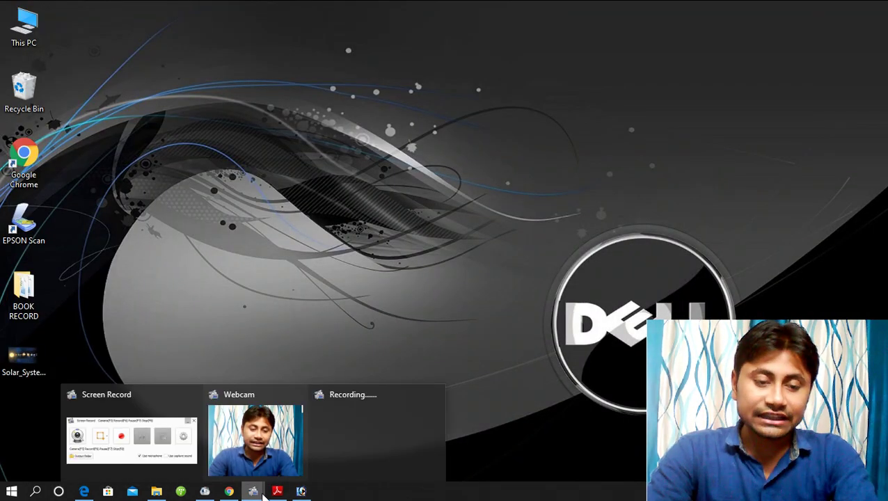
pyautogui.click(278, 492)
pyautogui.scroll(-4, 276, 162)
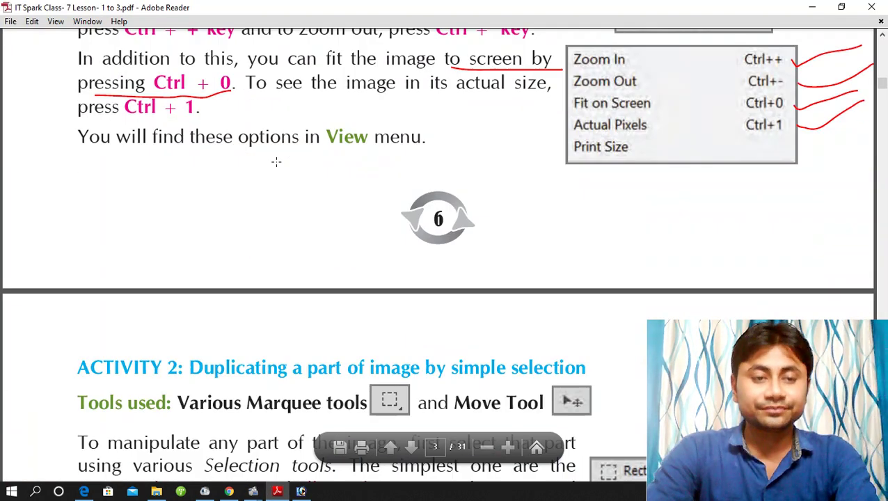
pyautogui.scroll(-4, 268, 187)
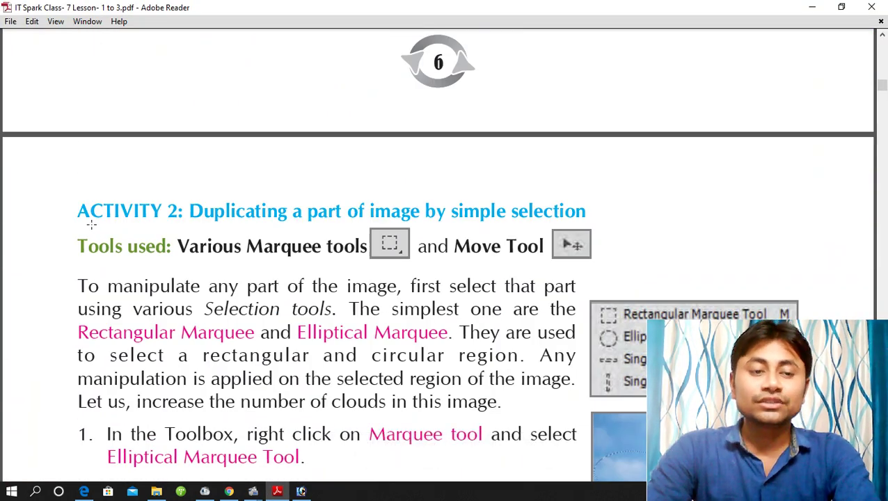
pyautogui.moveTo(90, 225); pyautogui.dragTo(160, 225)
pyautogui.moveTo(245, 223); pyautogui.dragTo(589, 217)
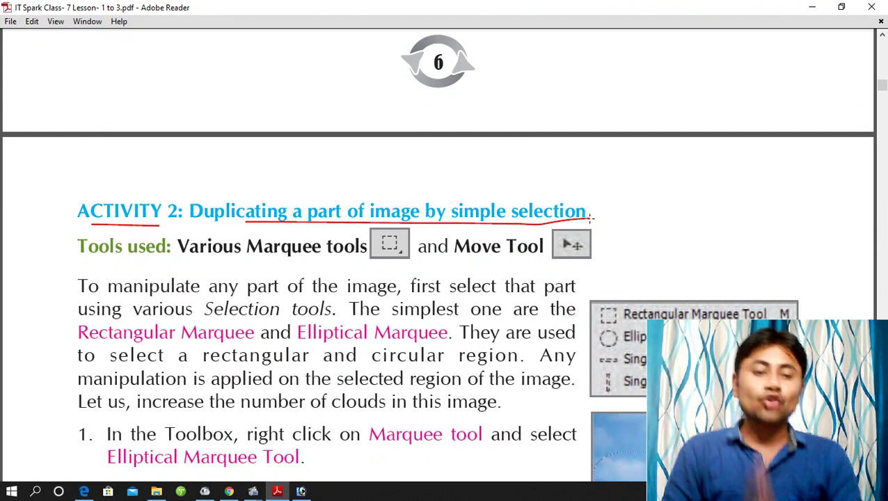
# Scroll down to show Activity 2's steps 1-4 on the Marquee and Move tools
pyautogui.scroll(-2, 572, 221)
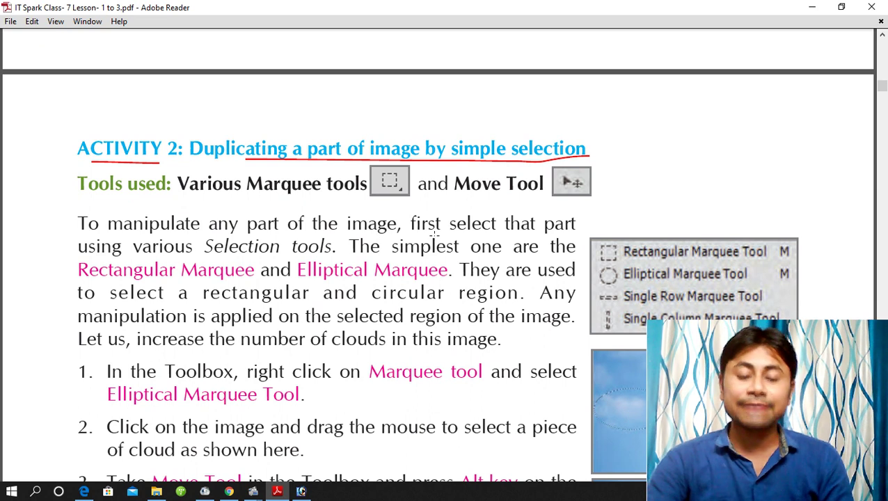
pyautogui.scroll(-1, 434, 236)
pyautogui.scroll(-1, 435, 237)
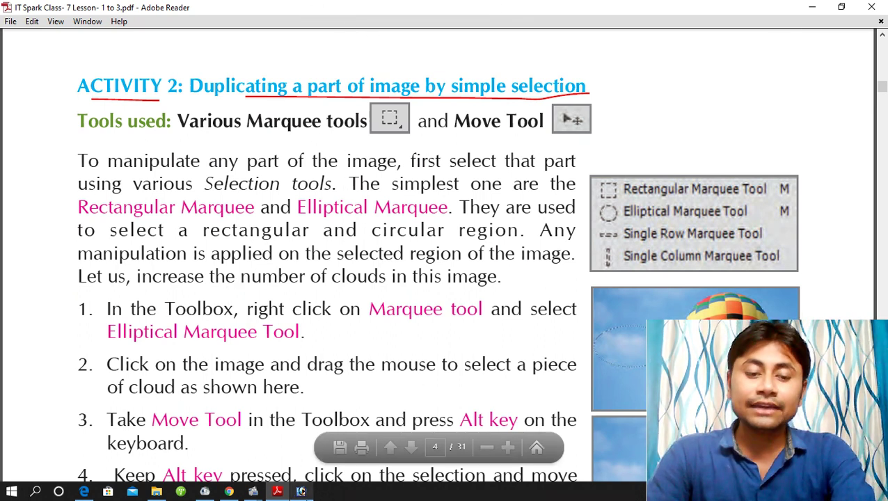
# Close the grayscale document and reopen Solar_System_800x.jpg in full RGB colour
pyautogui.click(300, 491)
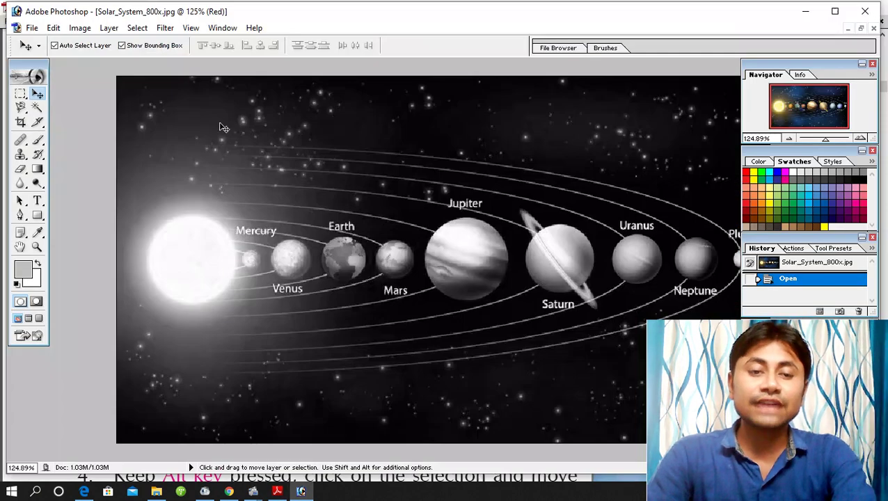
pyautogui.click(25, 25)
pyautogui.click(78, 63)
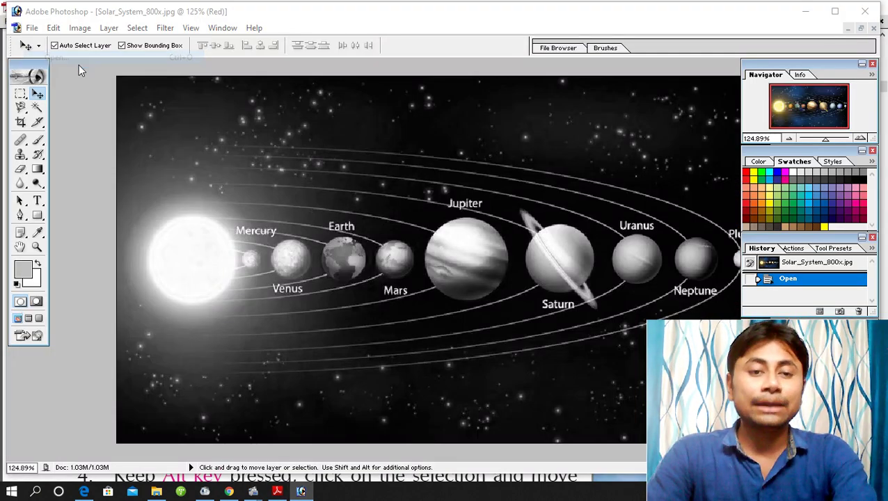
pyautogui.doubleClick(398, 115)
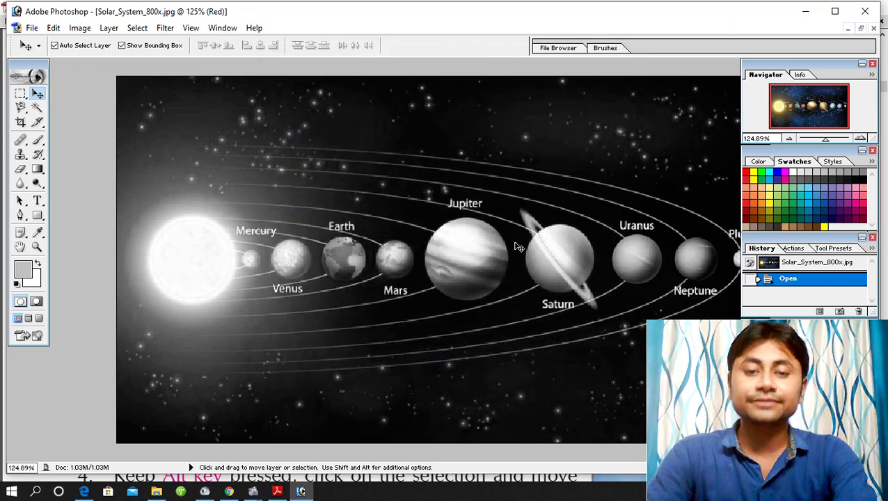
pyautogui.click(873, 28)
pyautogui.click(17, 27)
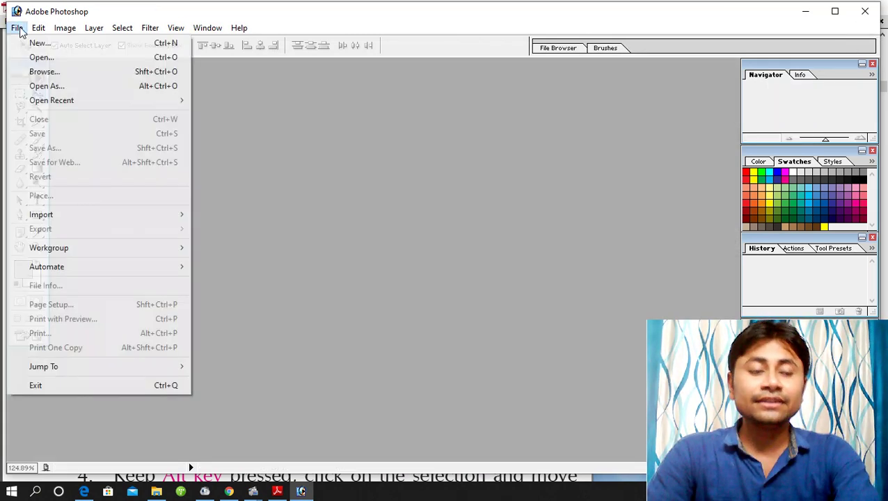
pyautogui.click(55, 57)
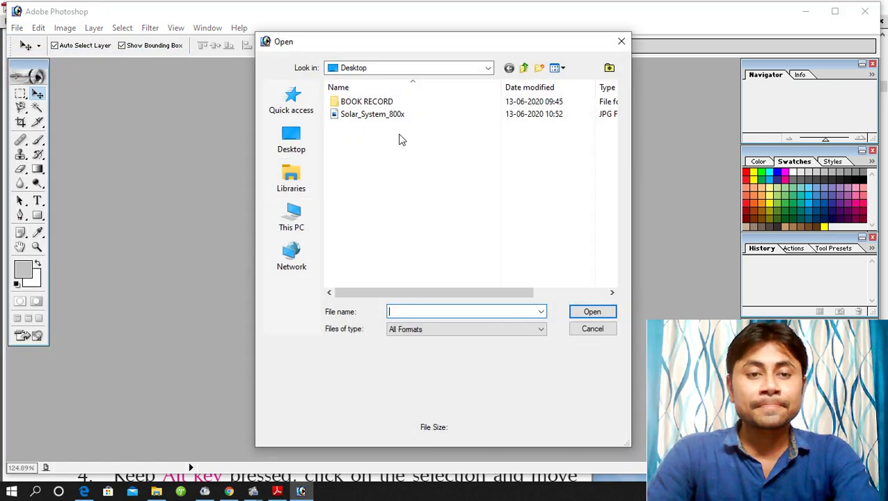
pyautogui.doubleClick(402, 115)
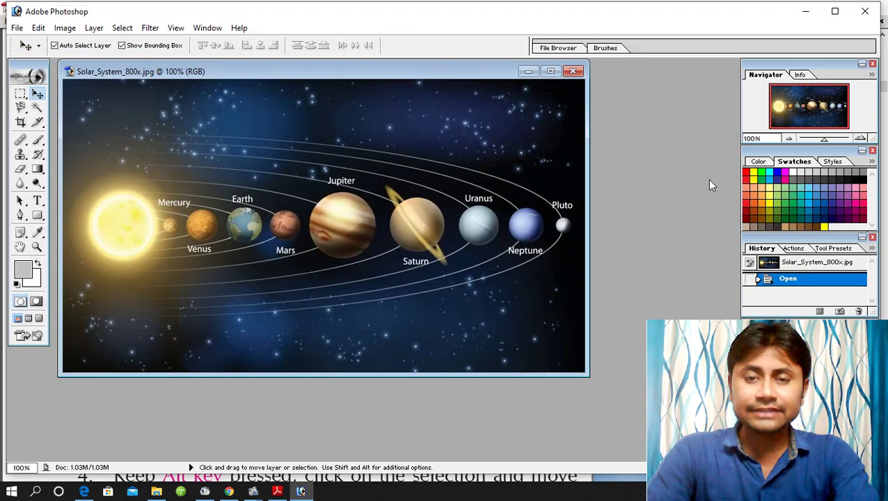
# Make the image window wider and taller, then zoom out and back in
pyautogui.moveTo(590, 174); pyautogui.dragTo(740, 188)
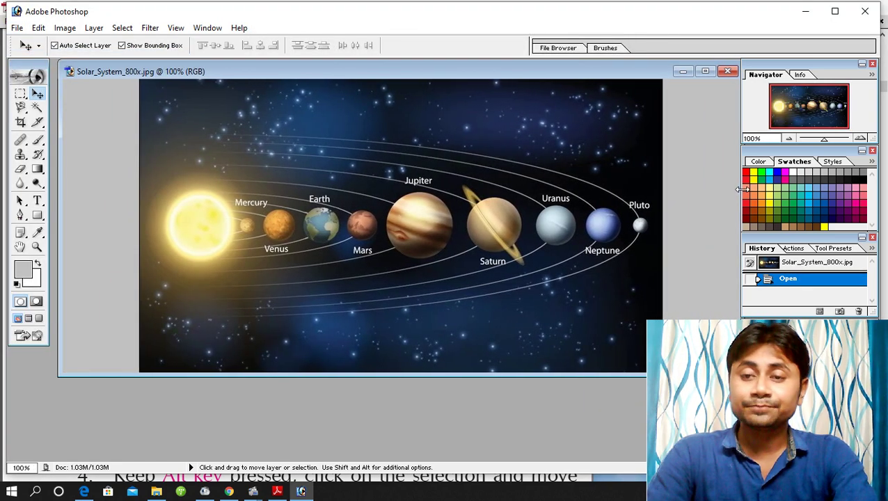
pyautogui.moveTo(339, 376); pyautogui.dragTo(340, 460)
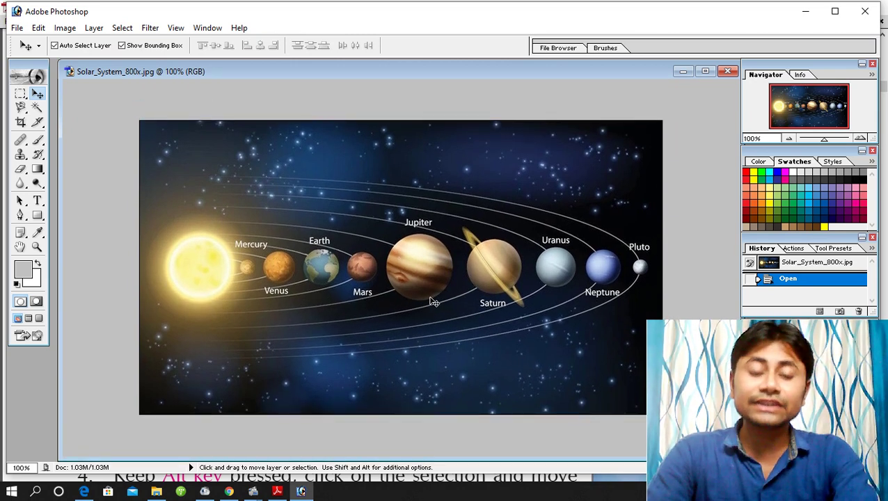
pyautogui.hotkey('ctrl', '-')
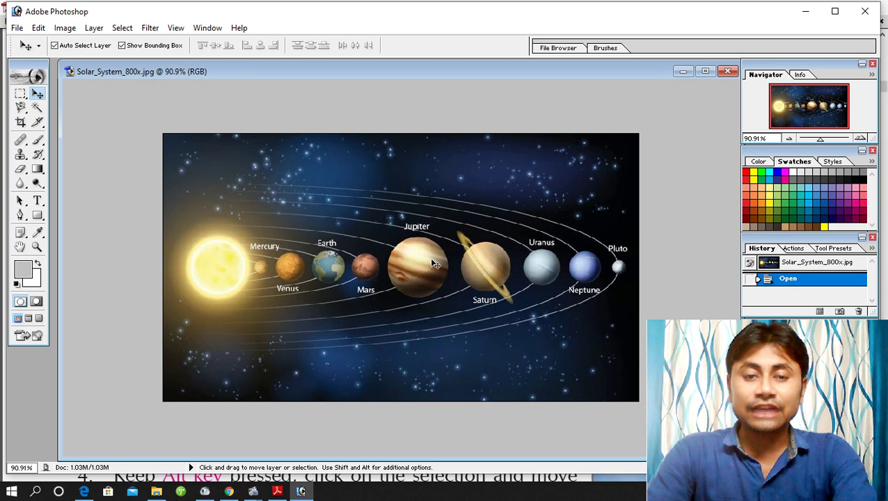
pyautogui.hotkey('ctrl', '+')
pyautogui.hotkey('ctrl', '+')
pyautogui.hotkey('ctrl', '+')
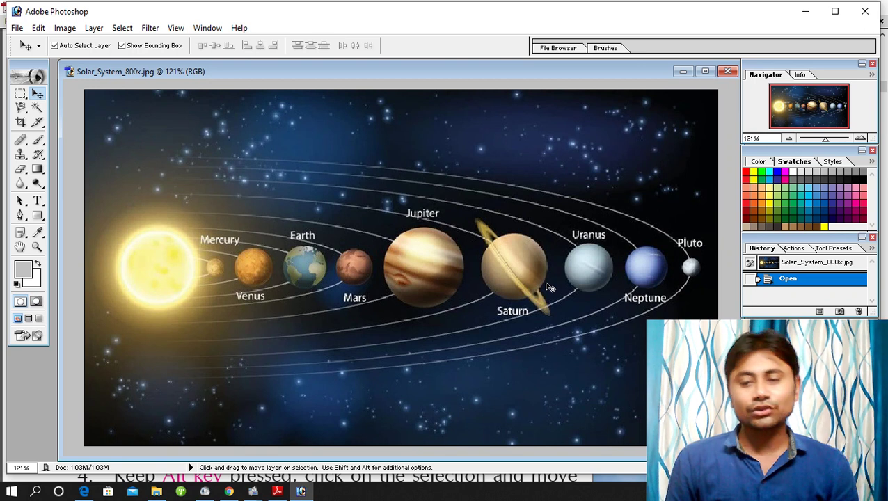
# Enclose Jupiter in a close-fitting Elliptical Marquee selection, redrawing it after a partial first attempt
pyautogui.click(20, 98)
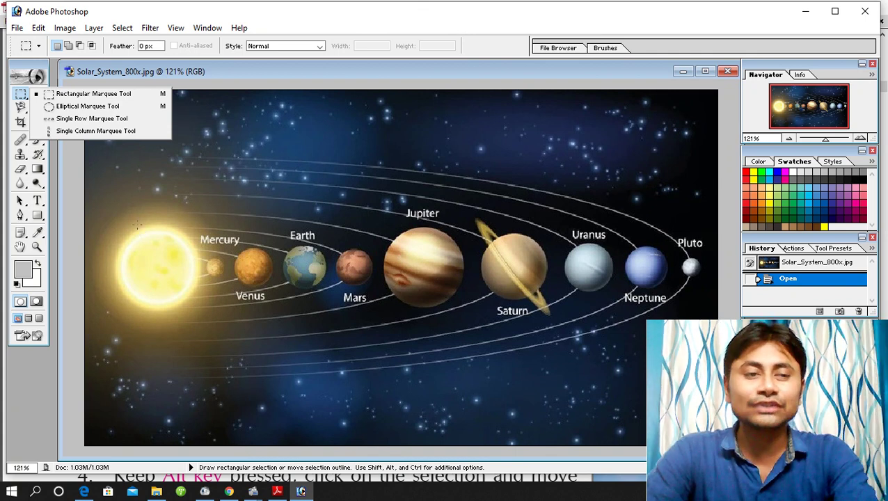
pyautogui.click(75, 107)
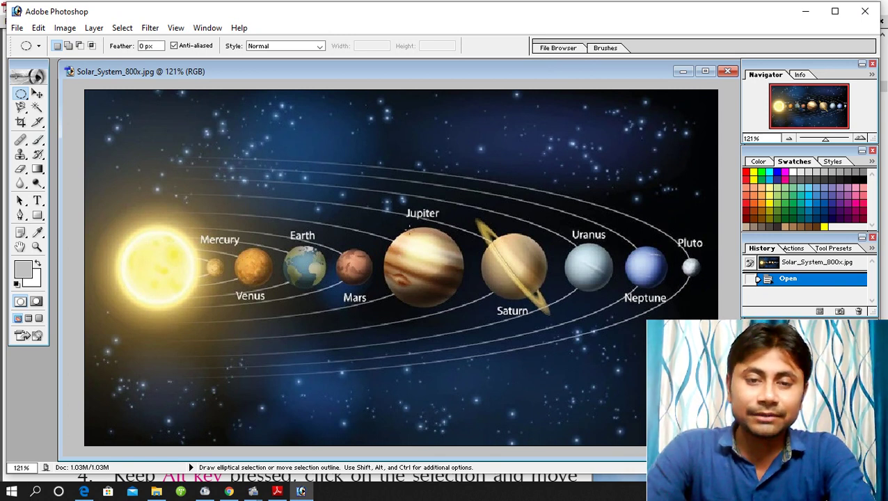
pyautogui.moveTo(405, 228)
pyautogui.mouseDown()
pyautogui.moveTo(402, 307)
pyautogui.moveTo(369, 311)
pyautogui.mouseUp()
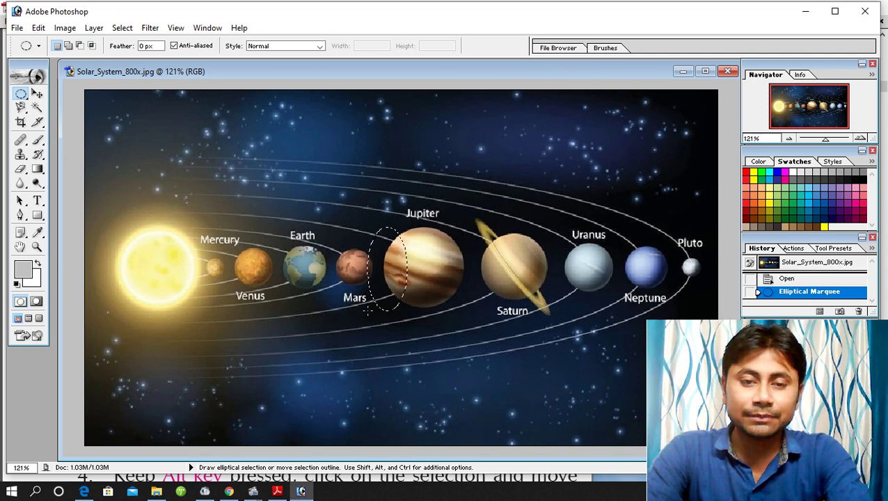
pyautogui.click(409, 325)
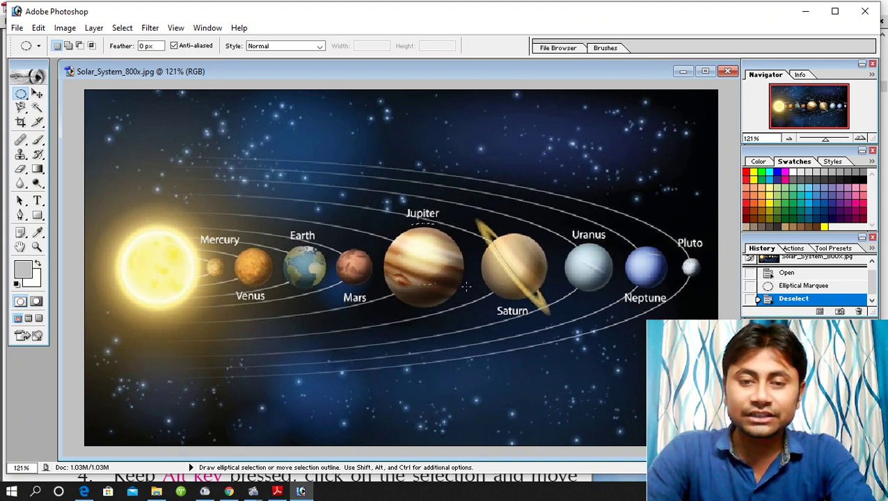
pyautogui.moveTo(466, 285); pyautogui.dragTo(468, 310)
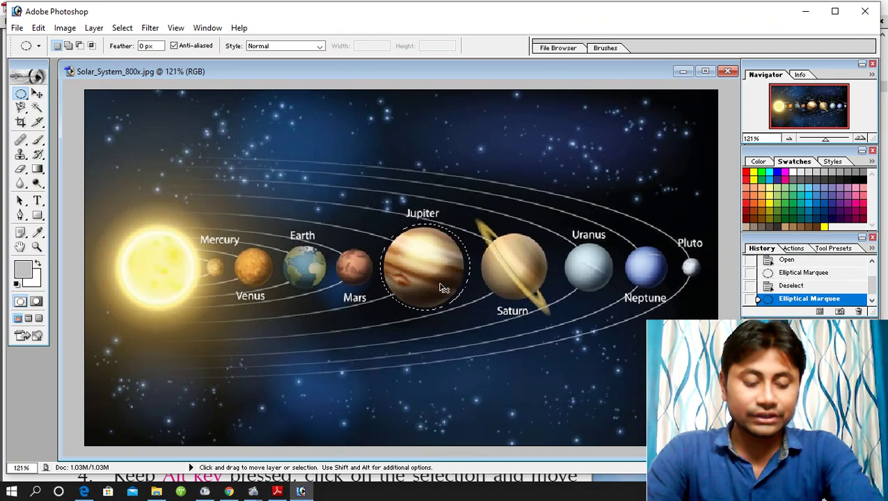
# Copy Jupiter and move the pasted copy over the Sun
pyautogui.hotkey('ctrl', 'c')
pyautogui.hotkey('ctrl', 'v')
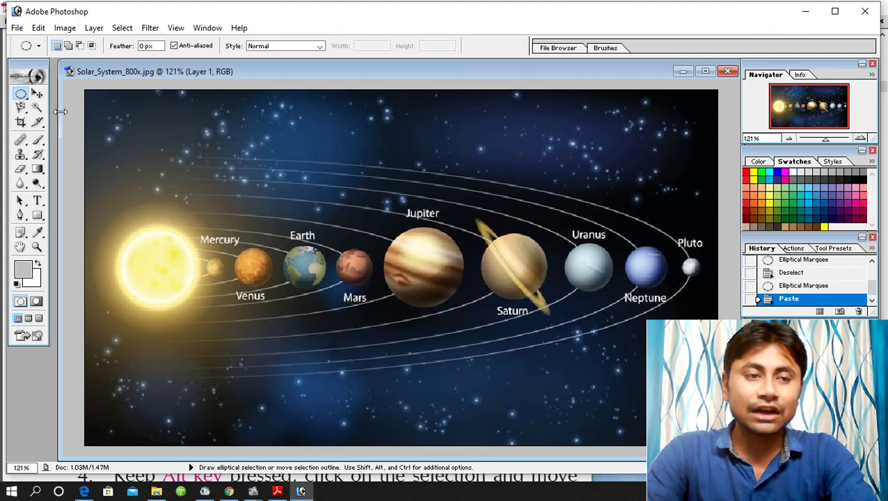
pyautogui.click(37, 94)
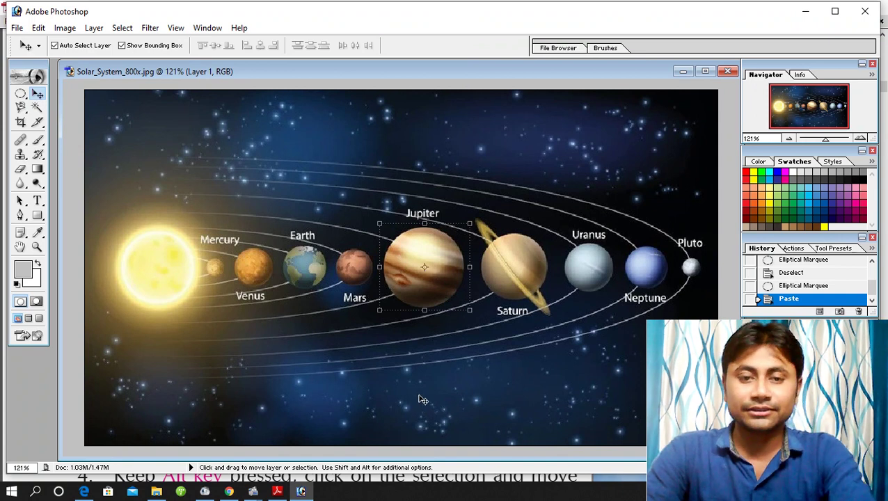
pyautogui.moveTo(432, 257)
pyautogui.mouseDown()
pyautogui.moveTo(161, 282)
pyautogui.moveTo(166, 253)
pyautogui.mouseUp()
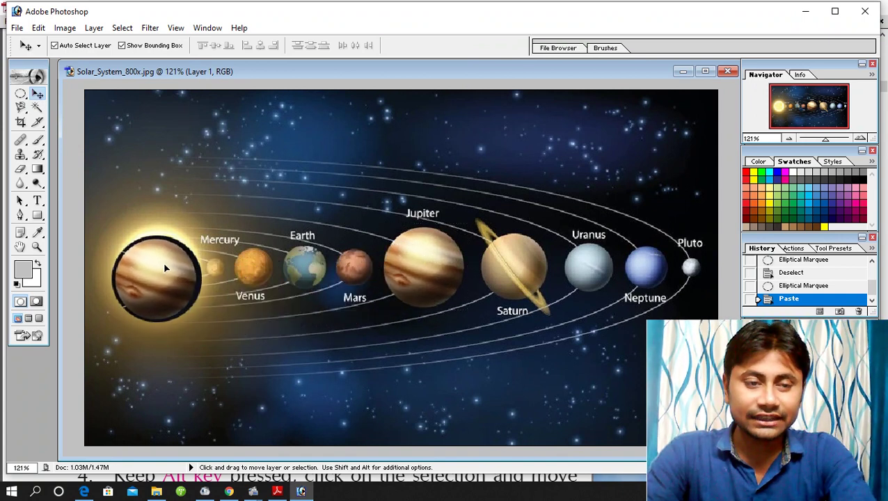
pyautogui.click(265, 350)
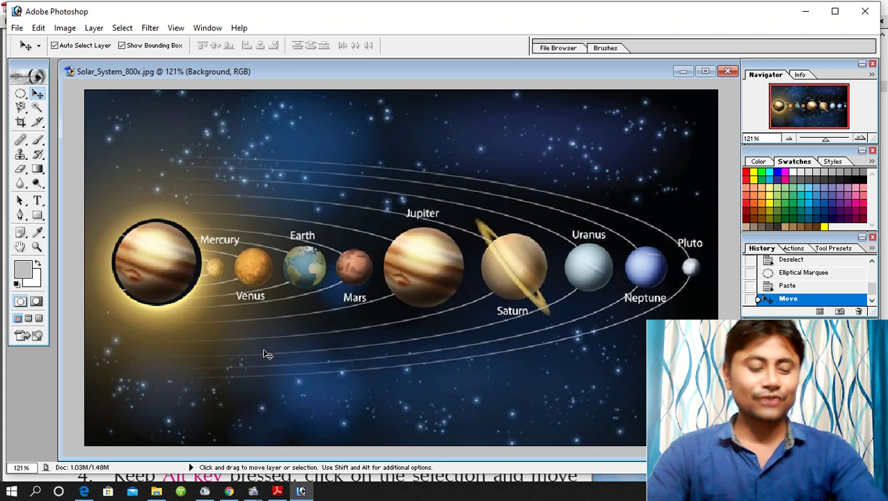
# Paste Jupiter copies into the top-left corner, bottom-left corner and top centre
pyautogui.hotkey('ctrl', 'v')
pyautogui.moveTo(398, 257)
pyautogui.mouseDown()
pyautogui.moveTo(253, 207)
pyautogui.moveTo(149, 131)
pyautogui.mouseUp()
pyautogui.hotkey('ctrl', 'v')
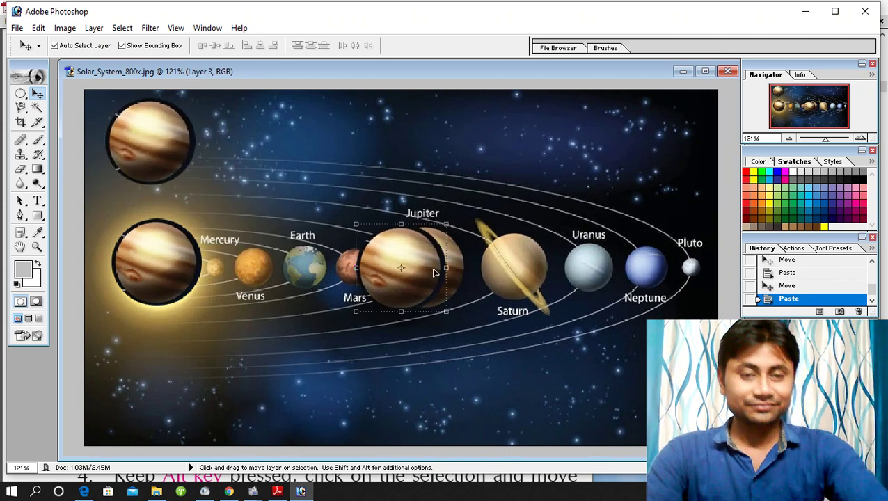
pyautogui.moveTo(404, 276); pyautogui.dragTo(160, 389)
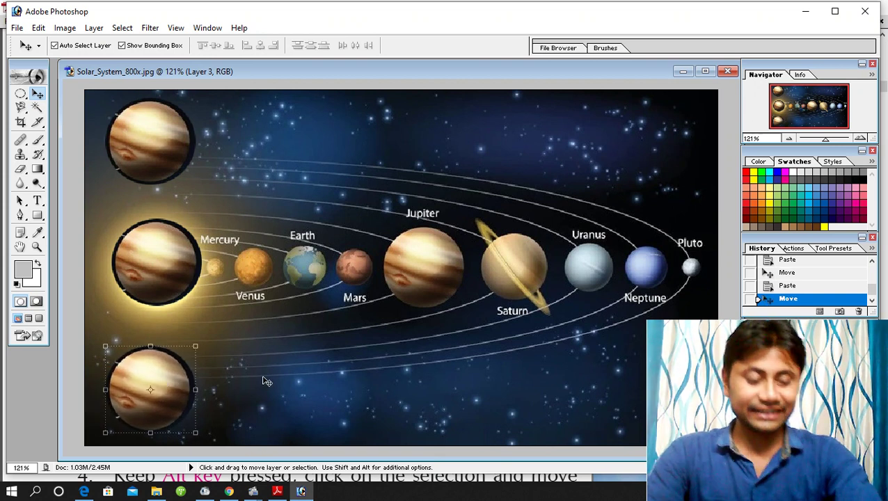
pyautogui.hotkey('ctrl', 'v')
pyautogui.moveTo(402, 270); pyautogui.dragTo(380, 137)
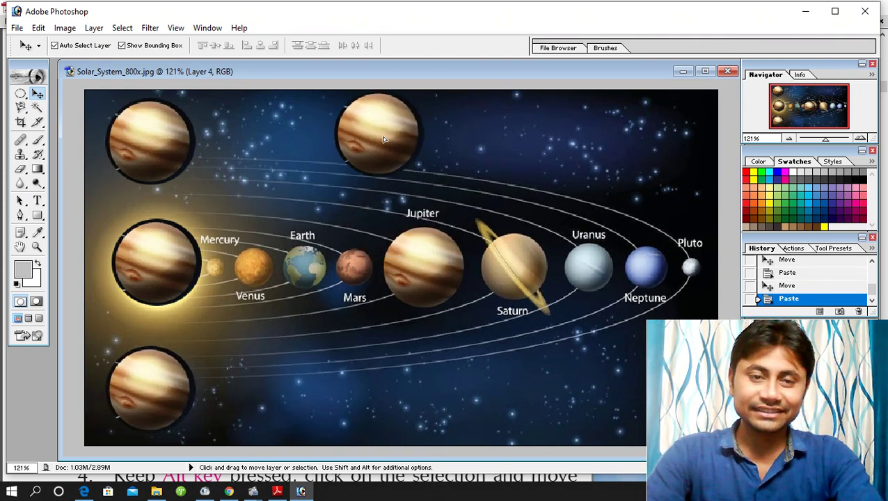
# Paste Jupiter copies into the top-right corner, bottom centre and bottom-right corner
pyautogui.hotkey('ctrl', 'v')
pyautogui.moveTo(402, 271); pyautogui.dragTo(600, 146)
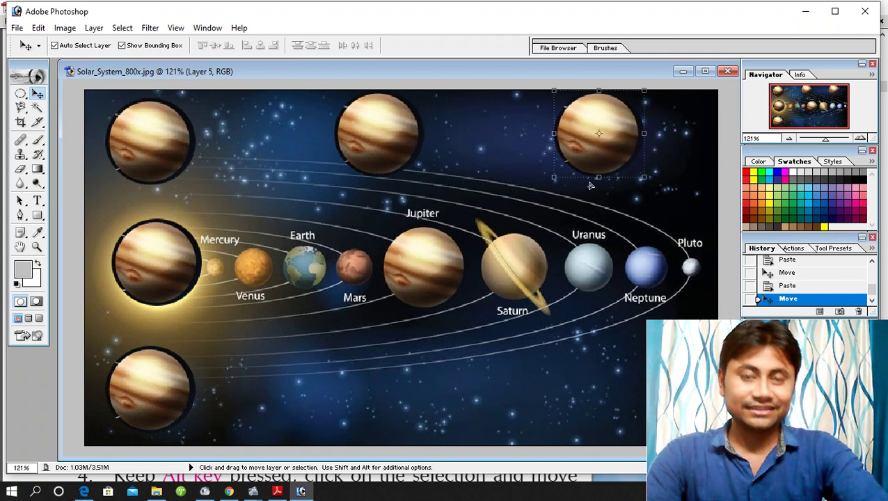
pyautogui.hotkey('ctrl', 'v')
pyautogui.moveTo(420, 288); pyautogui.dragTo(405, 416)
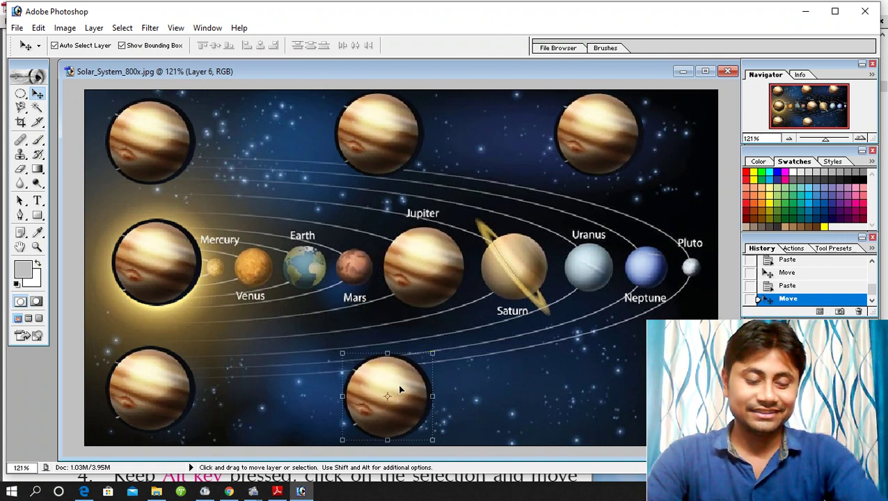
pyautogui.hotkey('ctrl', 'v')
pyautogui.moveTo(398, 260); pyautogui.dragTo(598, 402)
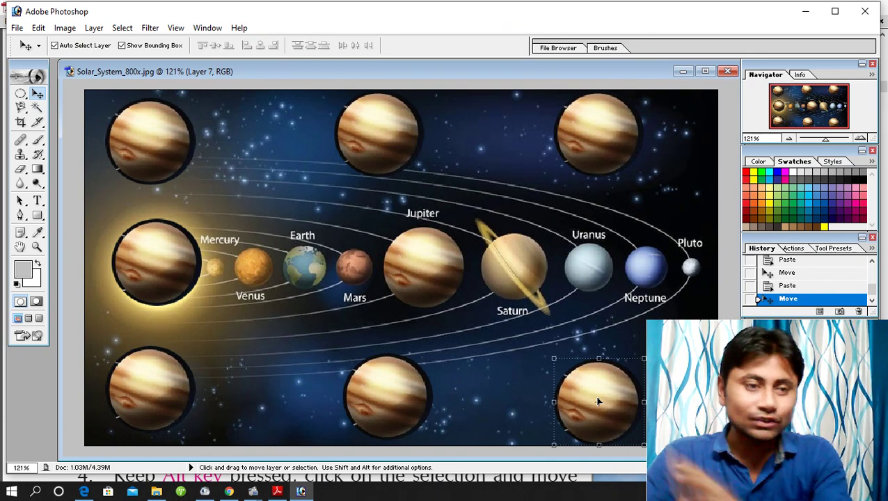
pyautogui.click(20, 93)
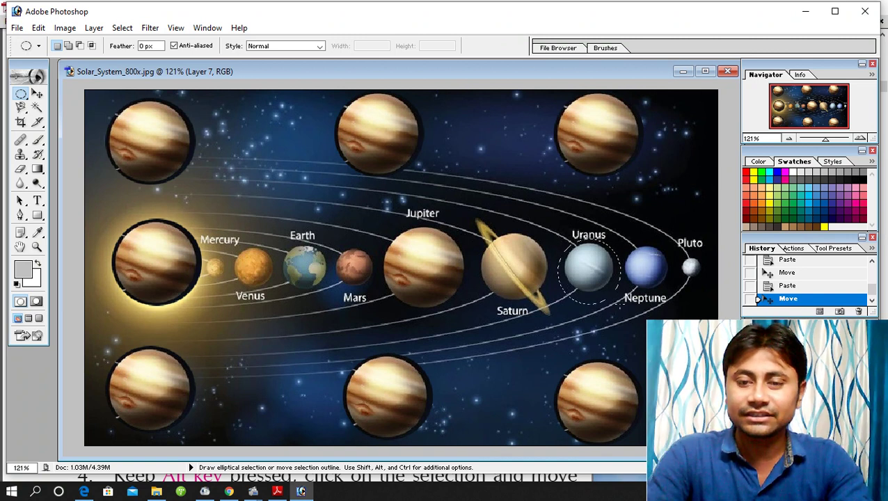
# Select Uranus with an ellipse, dismiss the copy error, and invert the selection
pyautogui.moveTo(557, 238); pyautogui.dragTo(619, 304)
pyautogui.hotkey('ctrl', 'c')
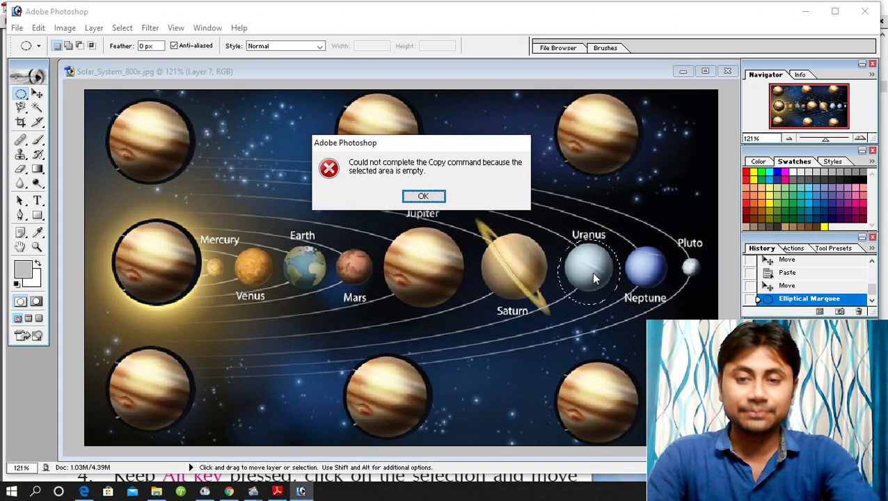
pyautogui.click(422, 196)
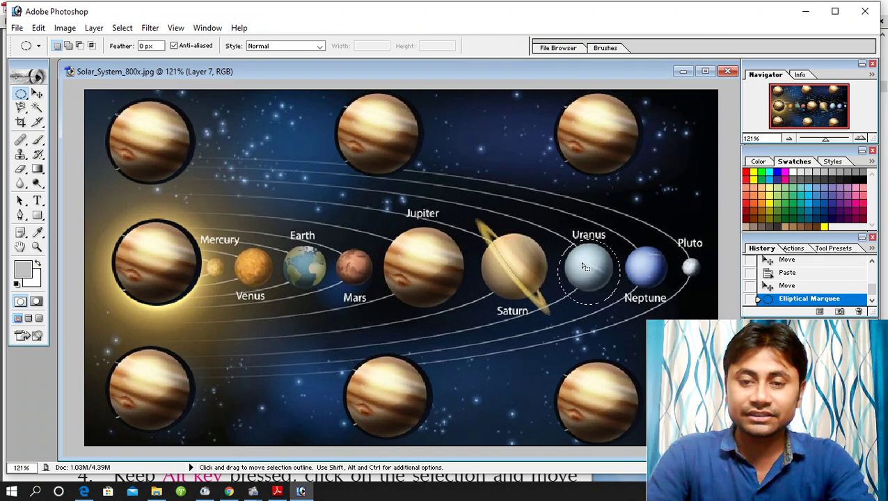
pyautogui.rightClick(582, 264)
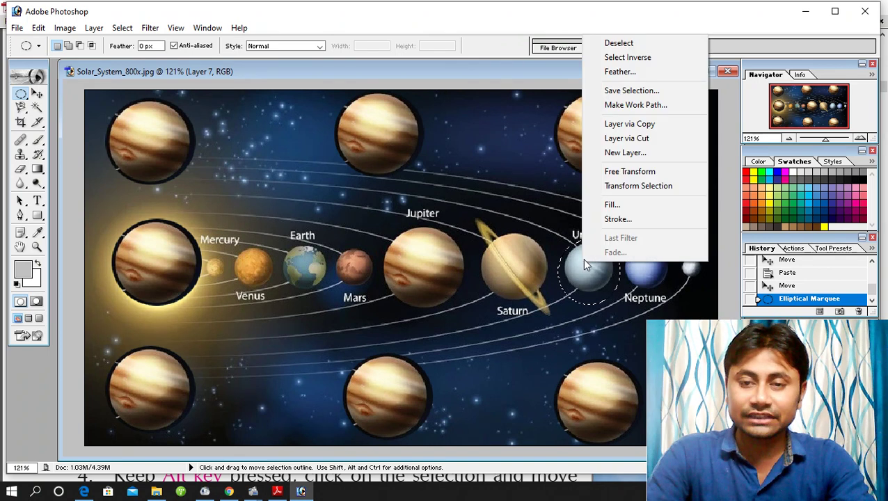
pyautogui.click(626, 57)
# Deselect everything and close the image, discarding the changes
pyautogui.moveTo(590, 258); pyautogui.dragTo(591, 257)
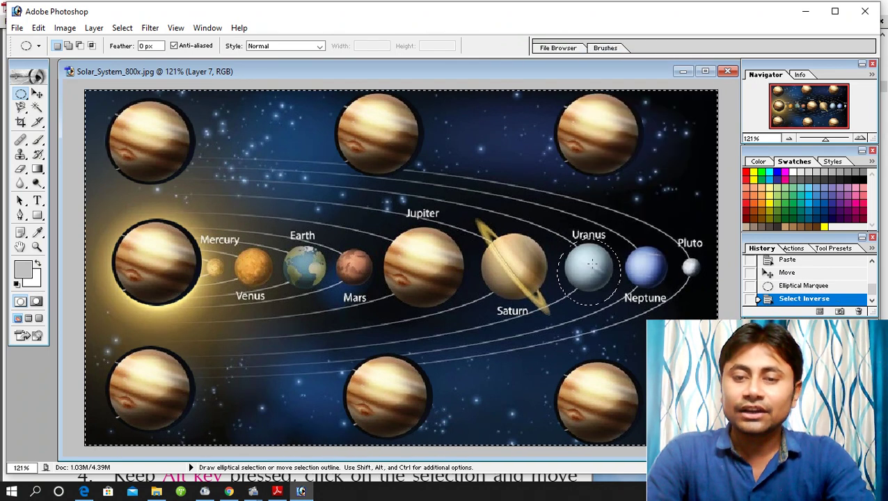
pyautogui.click(633, 197)
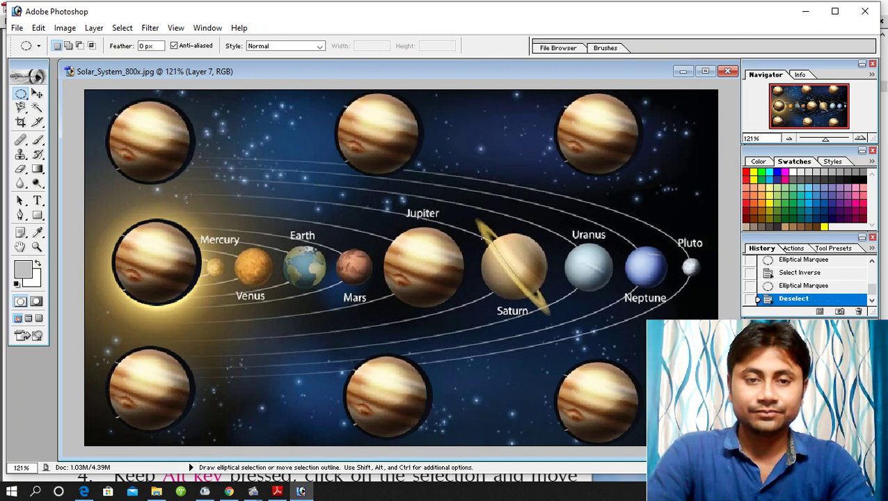
pyautogui.click(727, 71)
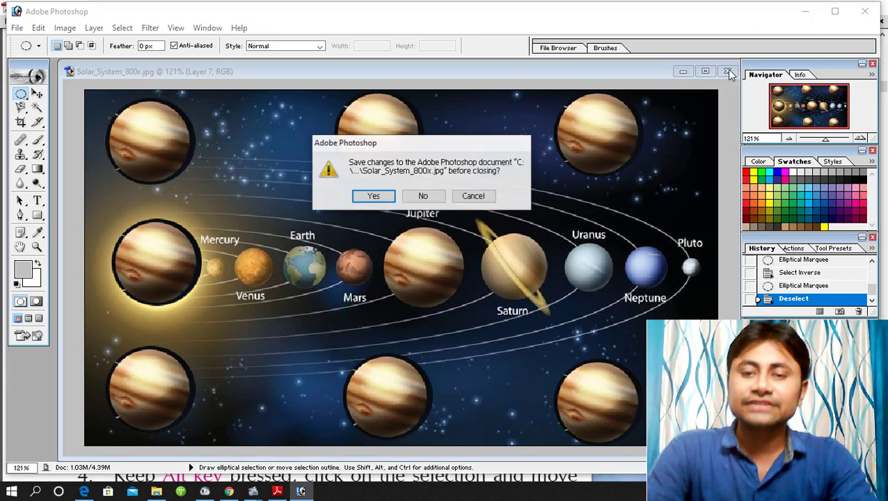
pyautogui.click(439, 197)
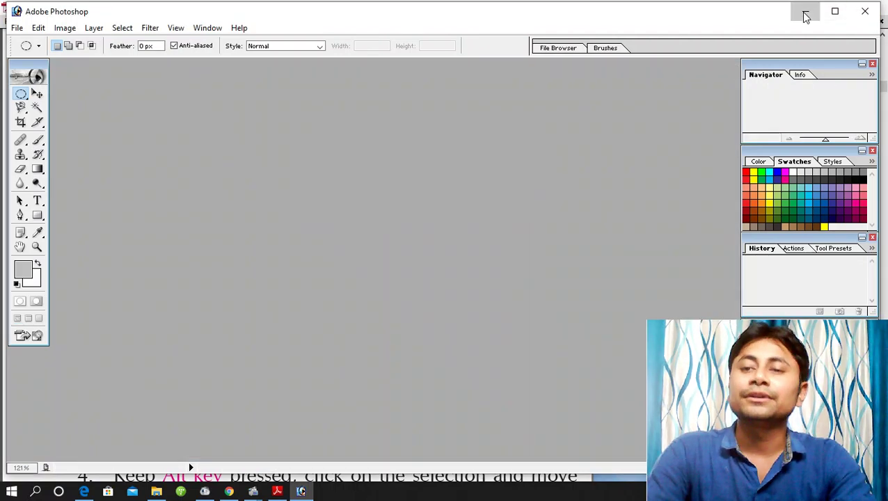
# Bring up the PDF lesson and underline Rectangular Marquee in red
pyautogui.click(804, 12)
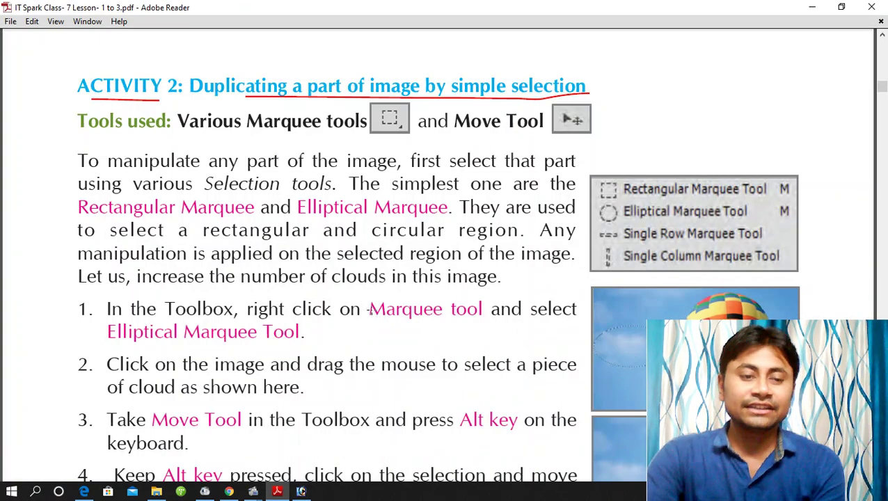
pyautogui.scroll(-3, 370, 310)
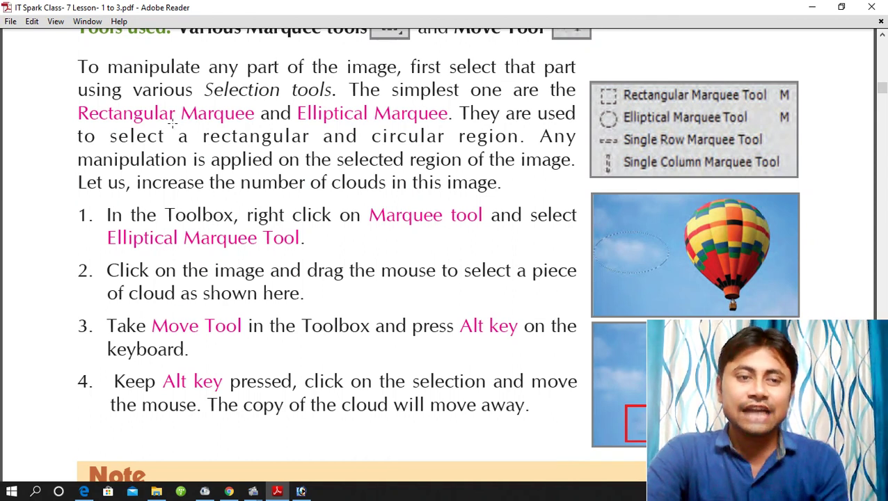
pyautogui.moveTo(174, 130); pyautogui.dragTo(262, 114)
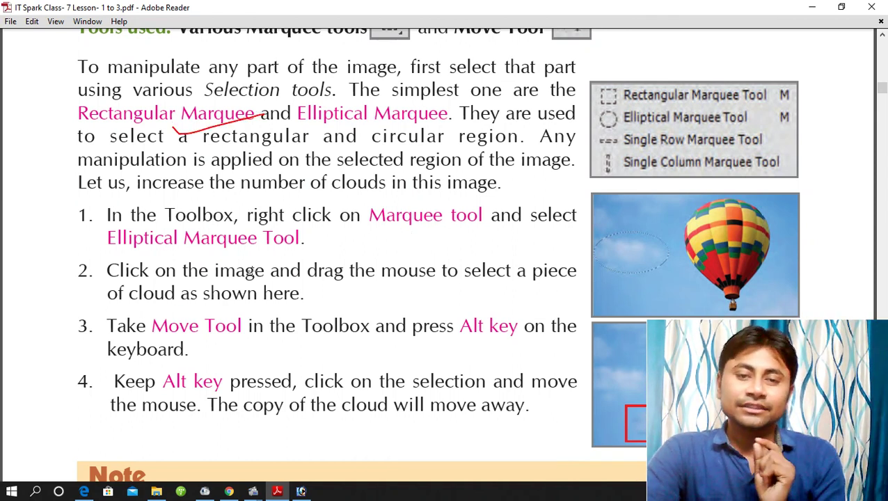
pyautogui.moveTo(170, 253); pyautogui.dragTo(282, 238)
pyautogui.scroll(-2, 282, 238)
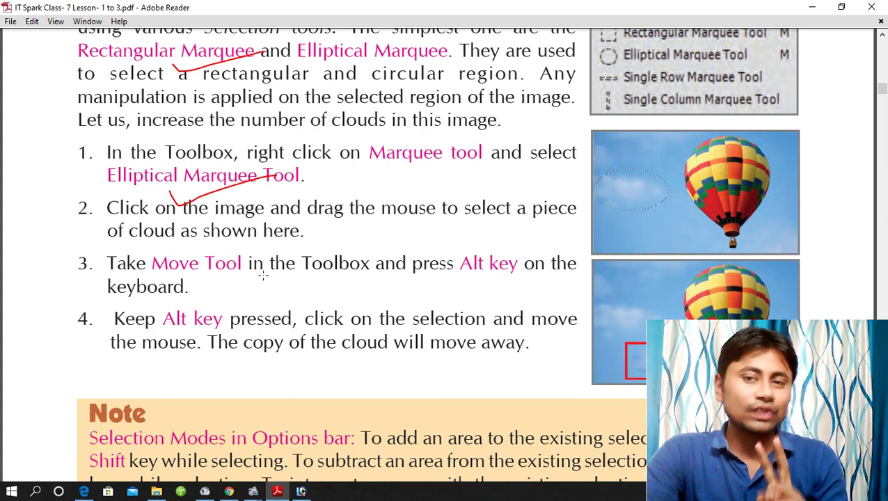
pyautogui.scroll(3, 264, 278)
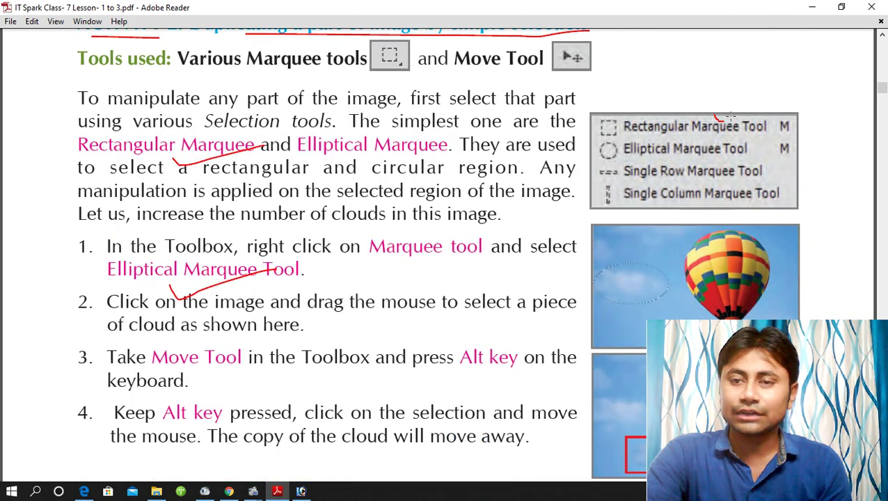
# Mark the Rectangular, Elliptical, Single Row and Single Column Marquee Tool entries in red
pyautogui.moveTo(731, 117); pyautogui.dragTo(831, 89)
pyautogui.moveTo(755, 149); pyautogui.dragTo(827, 131)
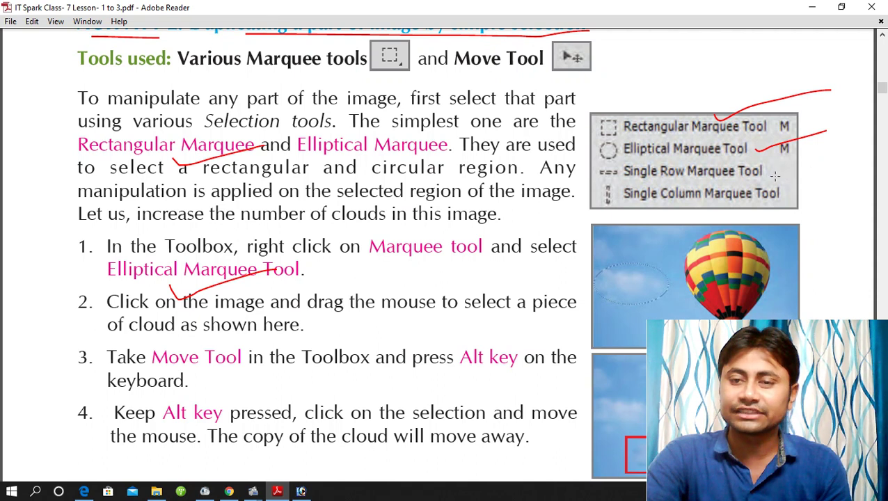
pyautogui.moveTo(772, 179); pyautogui.dragTo(848, 157)
pyautogui.moveTo(779, 202); pyautogui.dragTo(874, 168)
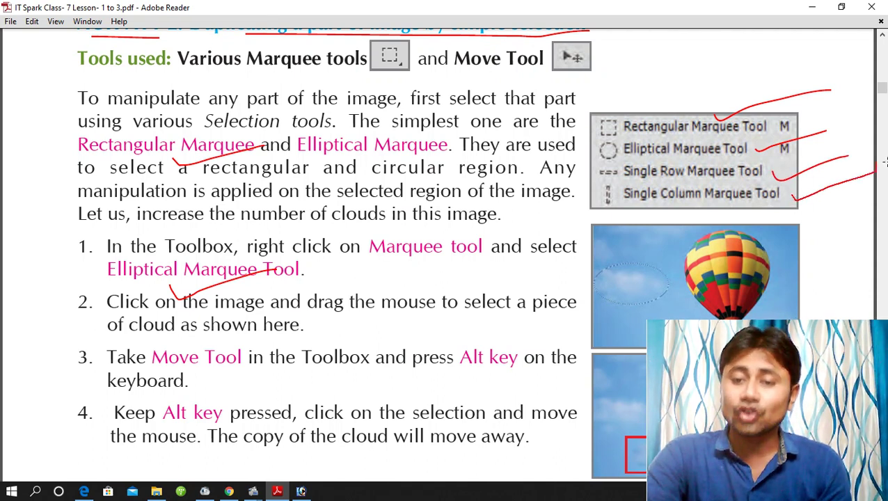
pyautogui.moveTo(801, 332)
pyautogui.mouseDown()
pyautogui.moveTo(789, 278)
pyautogui.moveTo(788, 305)
pyautogui.mouseUp()
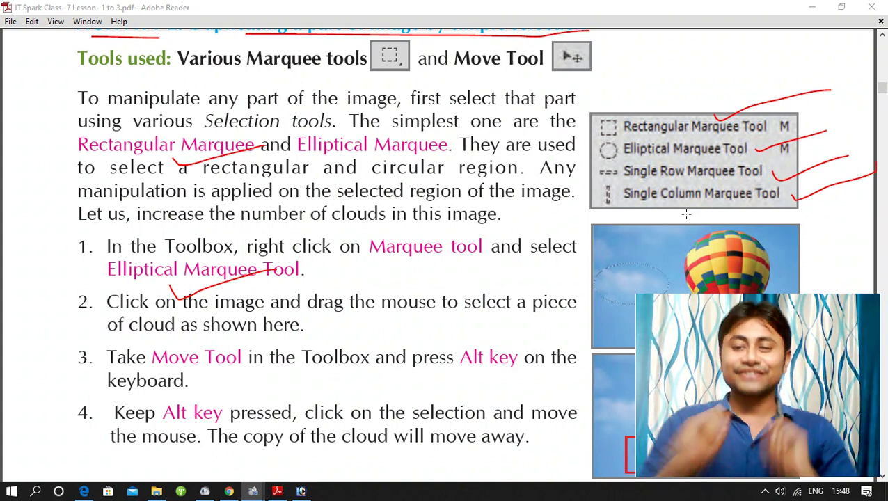
pyautogui.scroll(-2, 583, 231)
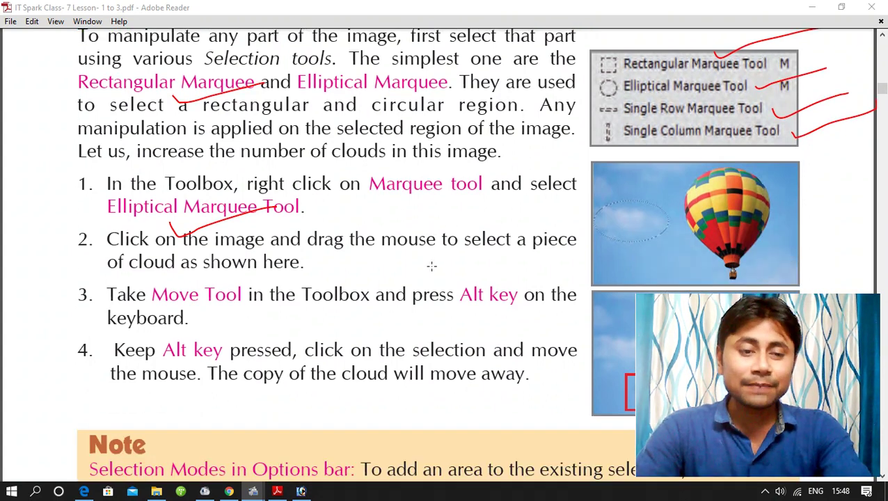
# Draw a red line on the page and scroll down to the Note
pyautogui.scroll(-2, 430, 264)
pyautogui.moveTo(267, 255); pyautogui.dragTo(353, 251)
pyautogui.scroll(-2, 354, 251)
pyautogui.scroll(-2, 353, 251)
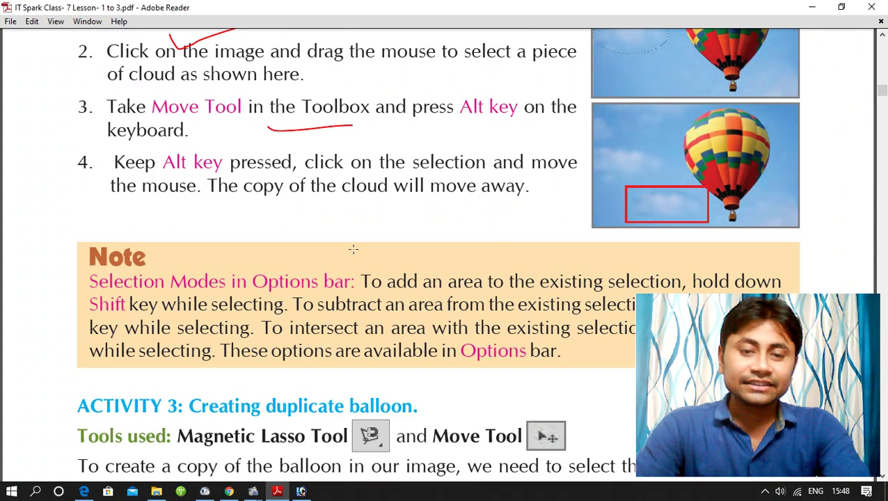
pyautogui.scroll(-2, 354, 248)
pyautogui.scroll(-1, 354, 249)
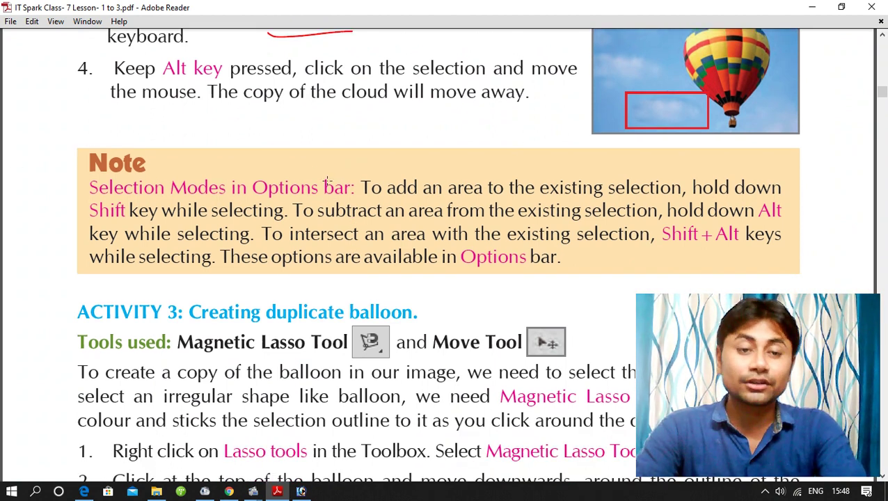
# Underline the Options bar heading, link it to Shift + Alt, and circle 'in Options bar'
pyautogui.moveTo(314, 177); pyautogui.dragTo(399, 165)
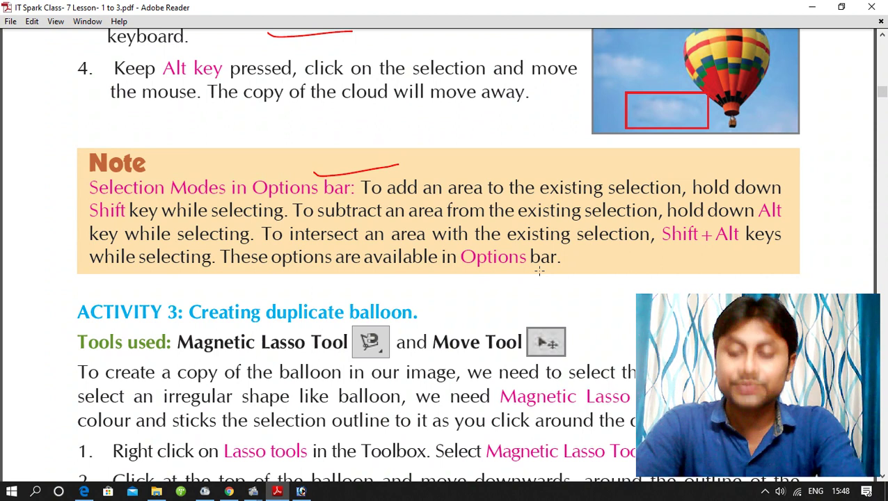
pyautogui.moveTo(433, 269); pyautogui.dragTo(663, 235)
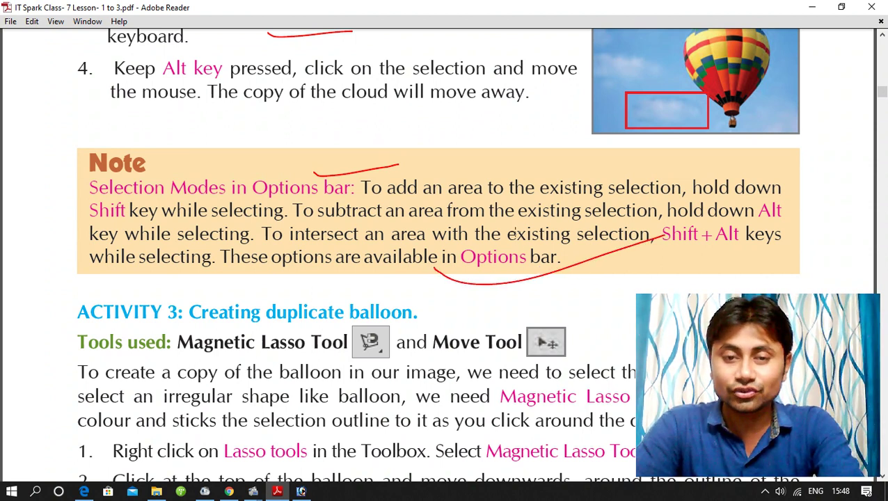
pyautogui.moveTo(516, 231)
pyautogui.mouseDown()
pyautogui.moveTo(461, 301)
pyautogui.moveTo(550, 230)
pyautogui.moveTo(532, 256)
pyautogui.mouseUp()
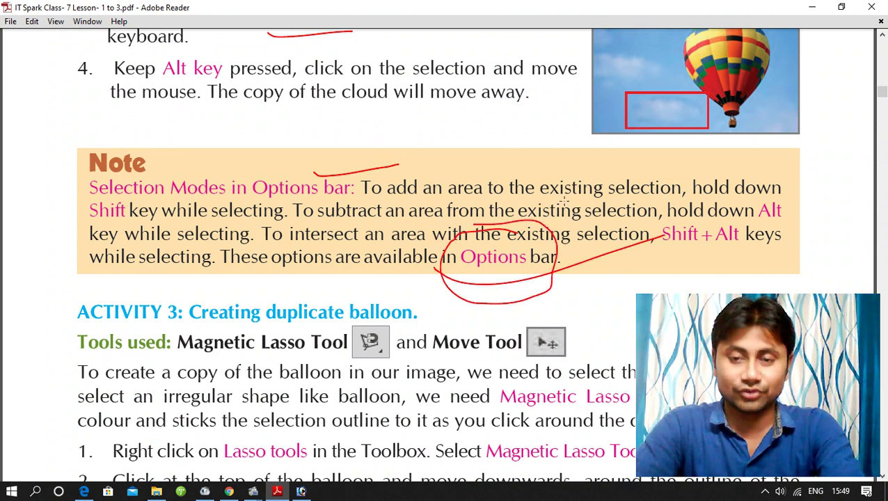
pyautogui.scroll(-1, 564, 201)
pyautogui.scroll(-3, 564, 201)
pyautogui.scroll(-1, 565, 201)
# Underline 'Creating duplicate balloon', 'Magnetic Lasso Tool' and 'Lasso tools' in red
pyautogui.scroll(-1, 564, 202)
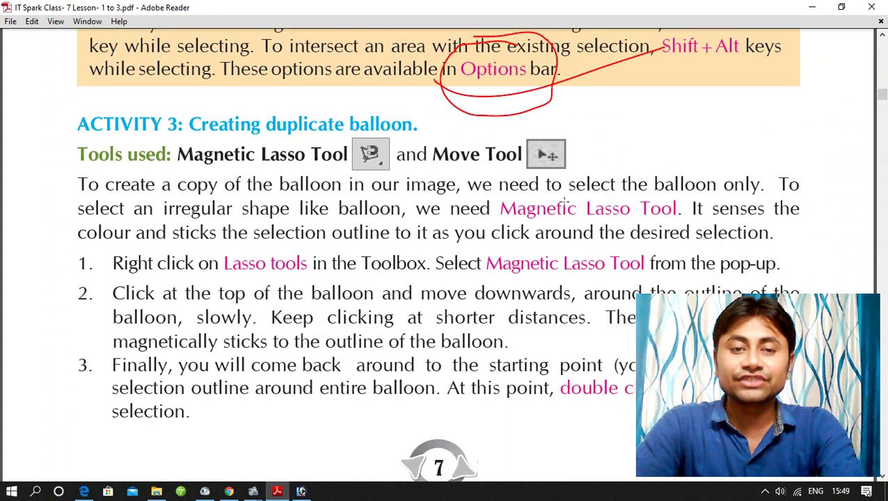
pyautogui.scroll(-1, 564, 202)
pyautogui.scroll(-1, 564, 201)
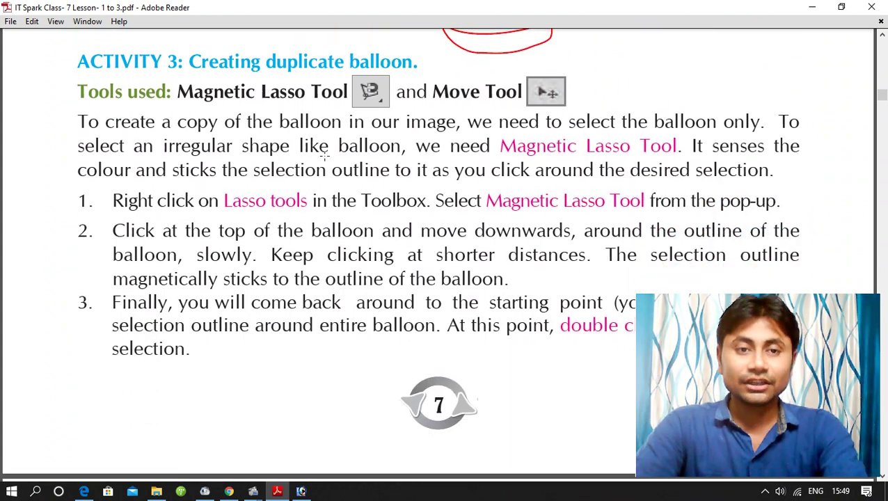
pyautogui.moveTo(174, 72)
pyautogui.mouseDown()
pyautogui.moveTo(345, 78)
pyautogui.moveTo(426, 70)
pyautogui.mouseUp()
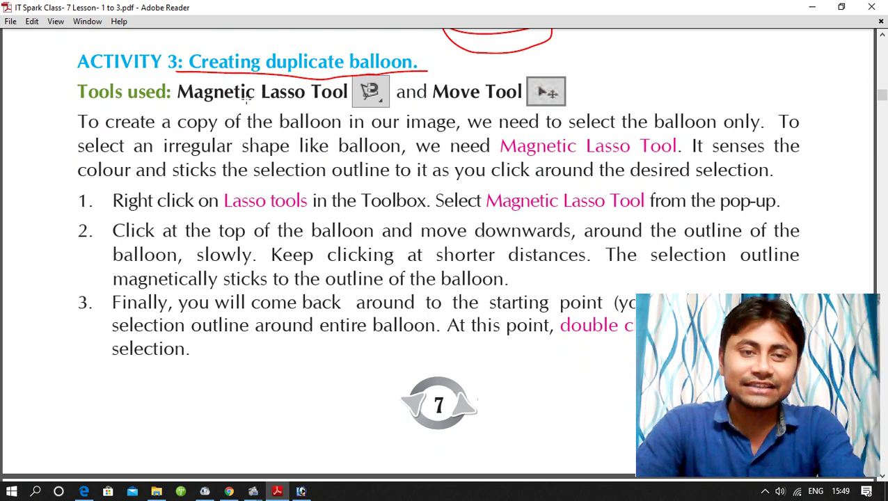
pyautogui.moveTo(190, 106); pyautogui.dragTo(346, 108)
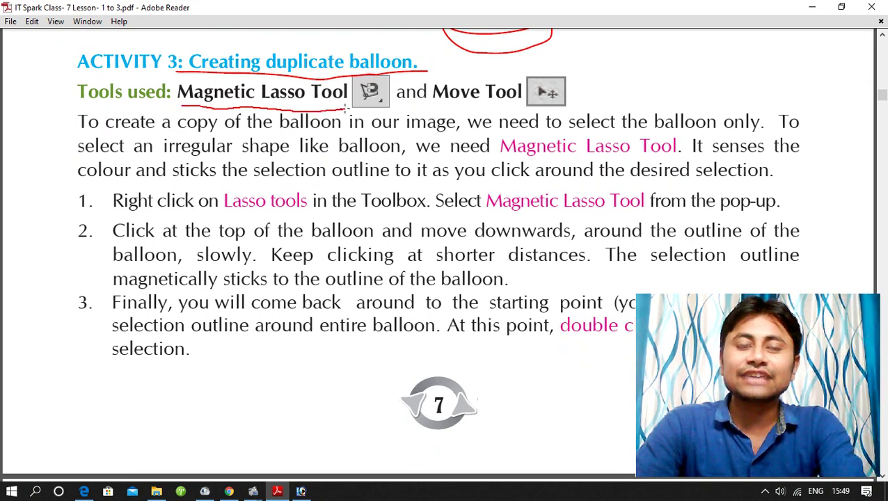
pyautogui.moveTo(216, 210); pyautogui.dragTo(308, 210)
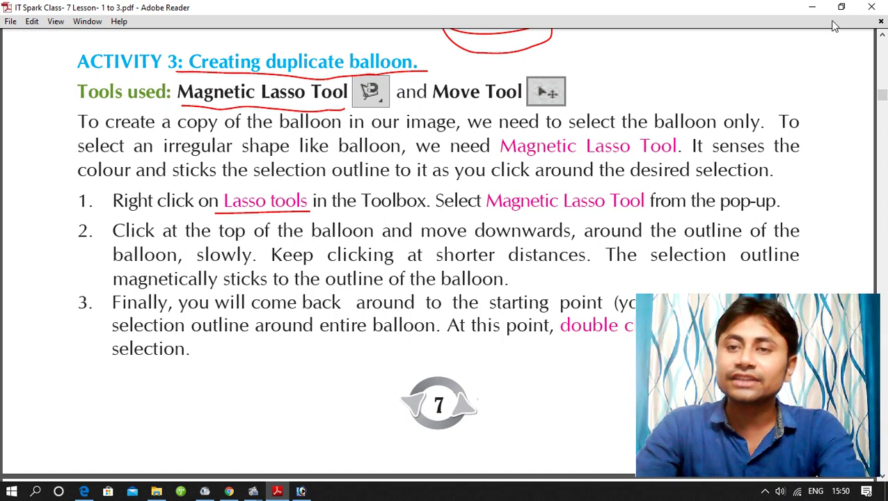
# Switch back to Photoshop and open Solar_System_800x.jpg through File > Open
pyautogui.click(278, 493)
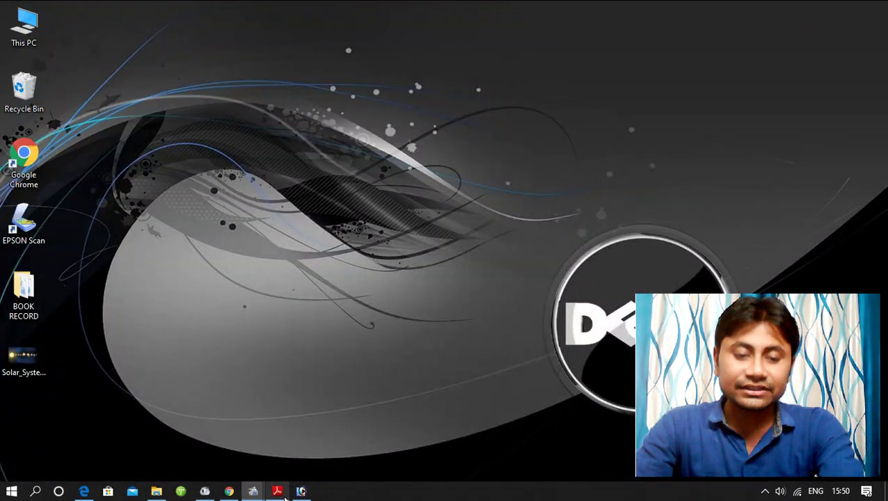
pyautogui.click(301, 492)
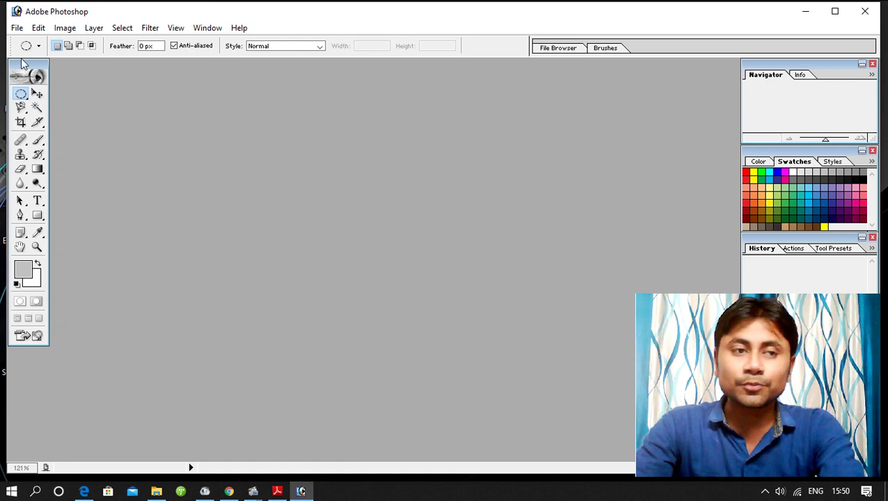
pyautogui.click(17, 27)
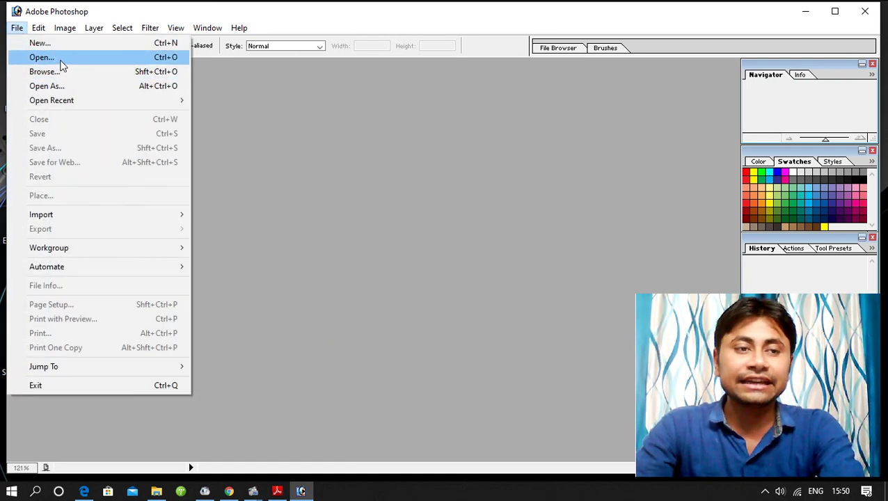
pyautogui.click(41, 58)
pyautogui.doubleClick(377, 113)
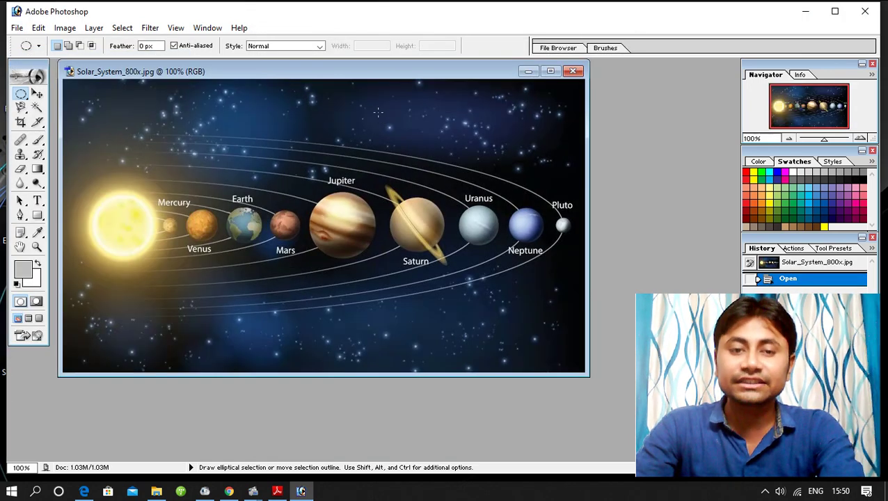
# Maximize the image window and adjust the zoom, ending at 110%
pyautogui.click(550, 71)
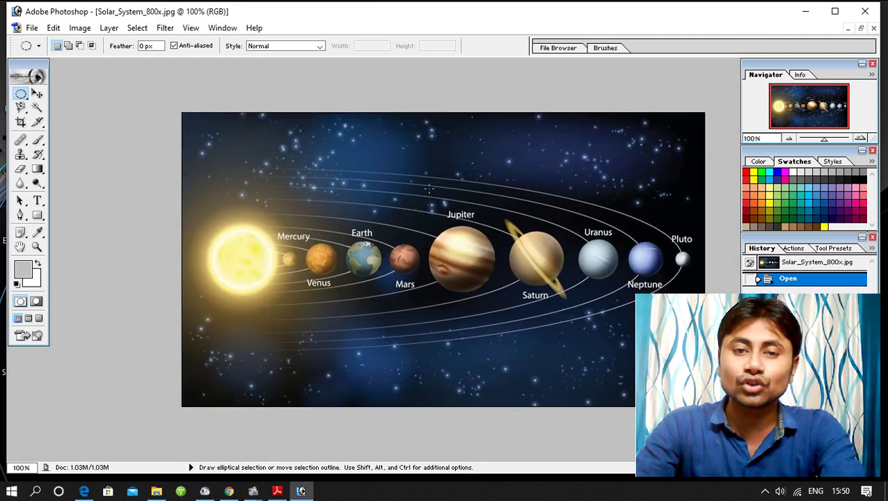
pyautogui.hotkey('ctrl', '-')
pyautogui.hotkey('ctrl', '+')
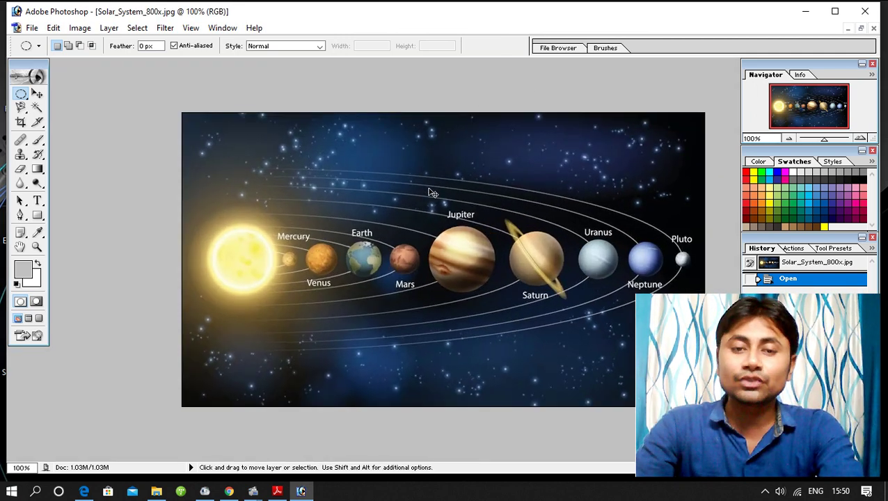
pyautogui.scroll(1, 431, 193)
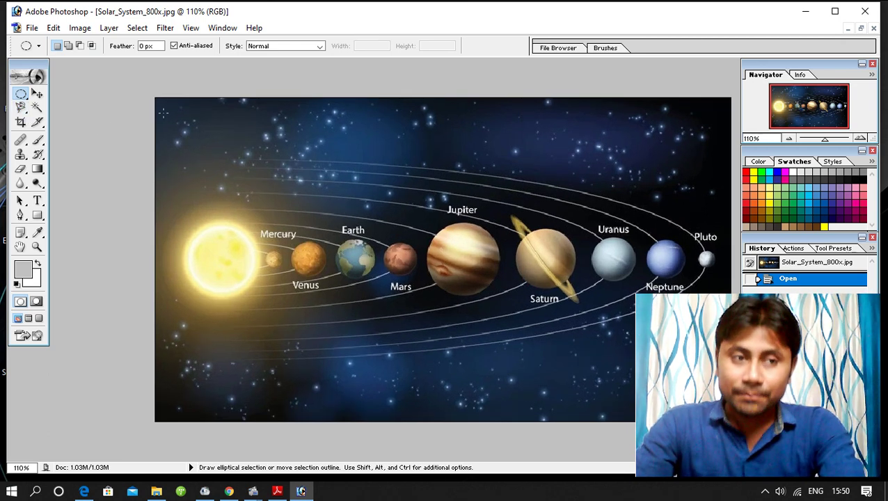
# Select Jupiter by tracing around it with the Magnetic Lasso Tool
pyautogui.click(21, 109)
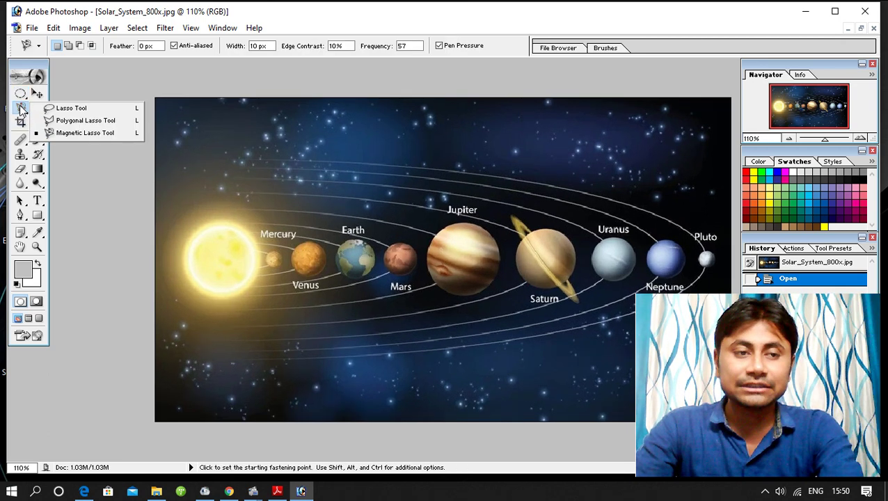
pyautogui.click(98, 133)
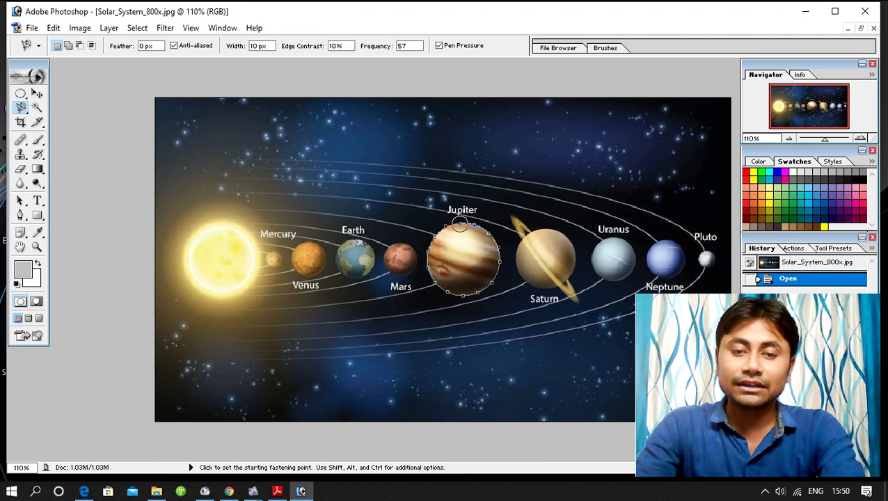
pyautogui.click(446, 221)
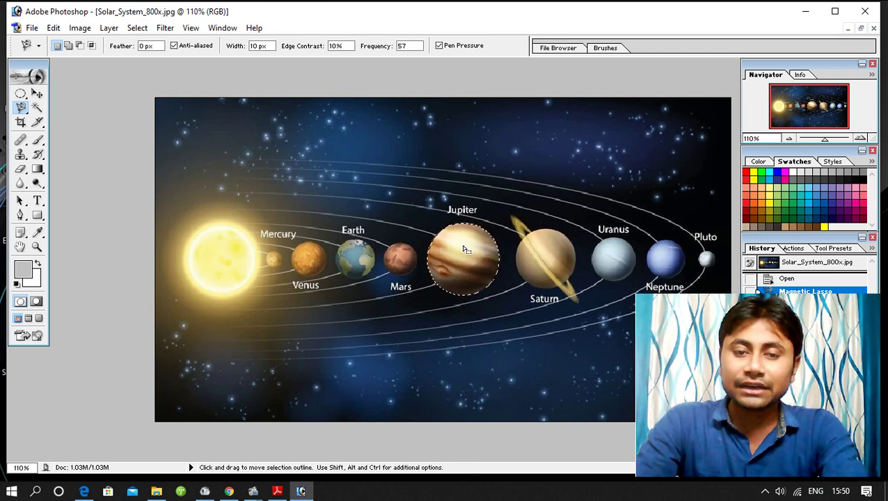
# Move the selected Jupiter over the Sun, up to the top, then back to its orbit
pyautogui.click(37, 93)
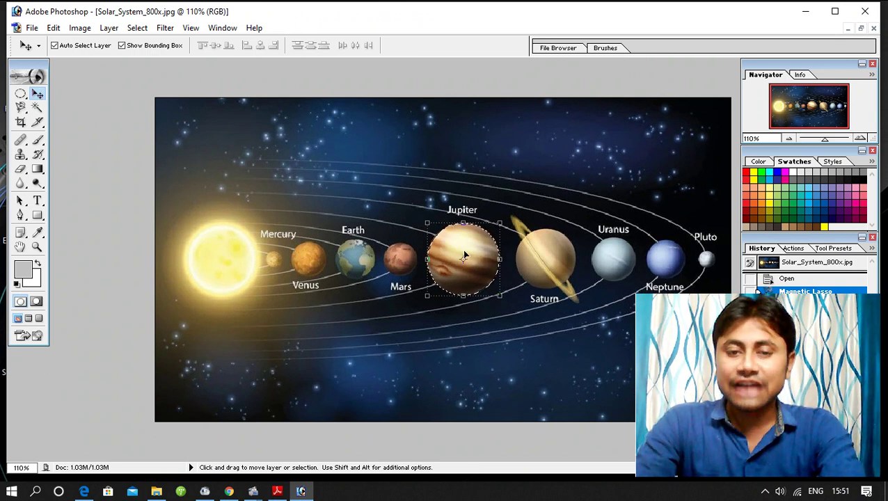
pyautogui.moveTo(447, 243)
pyautogui.mouseDown()
pyautogui.moveTo(231, 215)
pyautogui.moveTo(224, 248)
pyautogui.mouseUp()
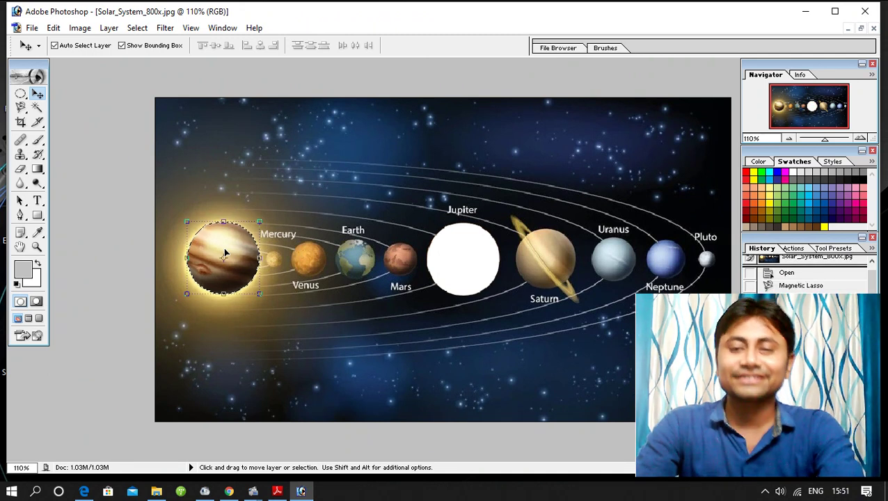
pyautogui.moveTo(224, 249)
pyautogui.mouseDown()
pyautogui.moveTo(238, 180)
pyautogui.moveTo(654, 138)
pyautogui.moveTo(558, 143)
pyautogui.moveTo(247, 221)
pyautogui.moveTo(220, 252)
pyautogui.moveTo(271, 271)
pyautogui.moveTo(418, 257)
pyautogui.moveTo(411, 244)
pyautogui.moveTo(171, 251)
pyautogui.moveTo(210, 259)
pyautogui.mouseUp()
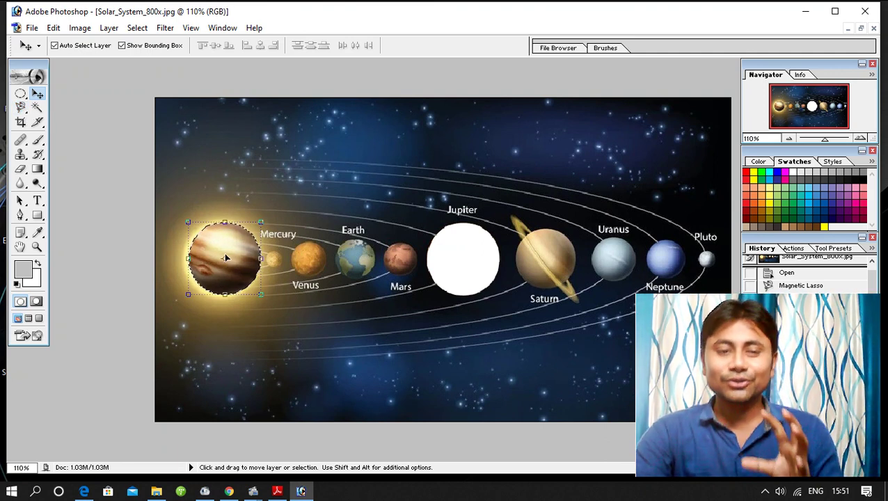
pyautogui.moveTo(226, 258)
pyautogui.mouseDown()
pyautogui.moveTo(223, 233)
pyautogui.moveTo(425, 214)
pyautogui.moveTo(539, 171)
pyautogui.moveTo(532, 142)
pyautogui.mouseUp()
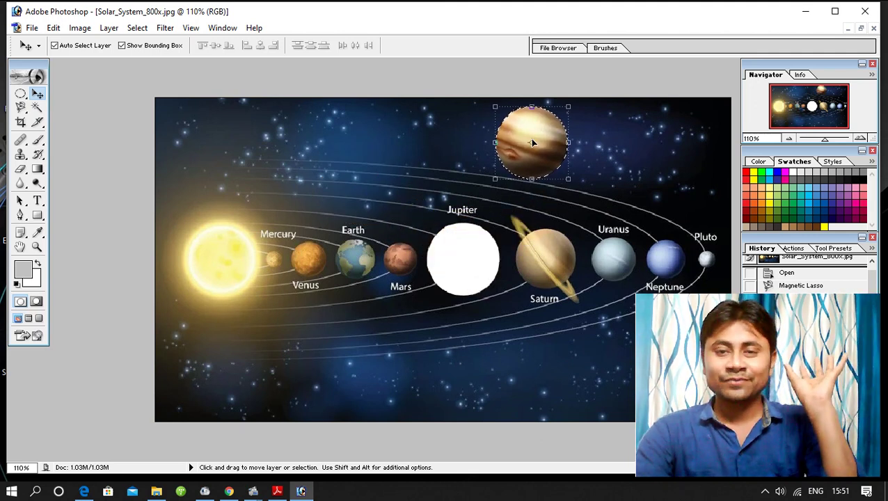
pyautogui.moveTo(532, 143)
pyautogui.mouseDown()
pyautogui.moveTo(354, 266)
pyautogui.moveTo(218, 248)
pyautogui.moveTo(224, 252)
pyautogui.mouseUp()
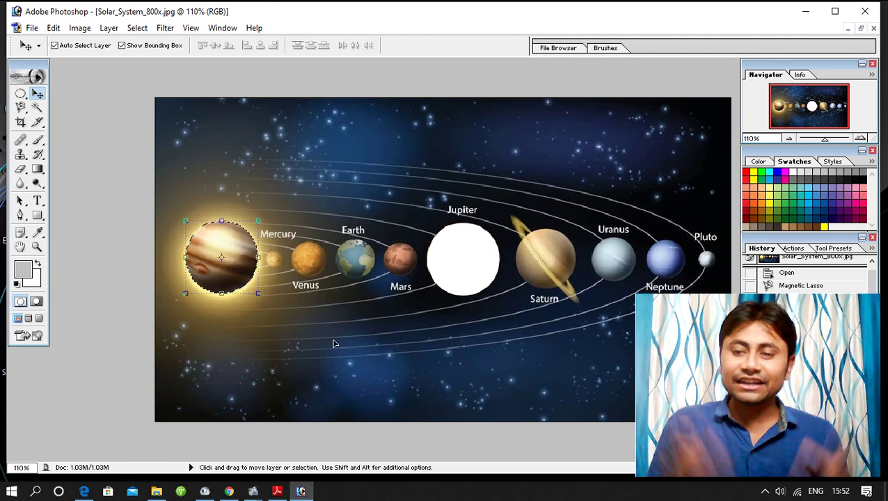
pyautogui.moveTo(246, 256); pyautogui.dragTo(459, 259)
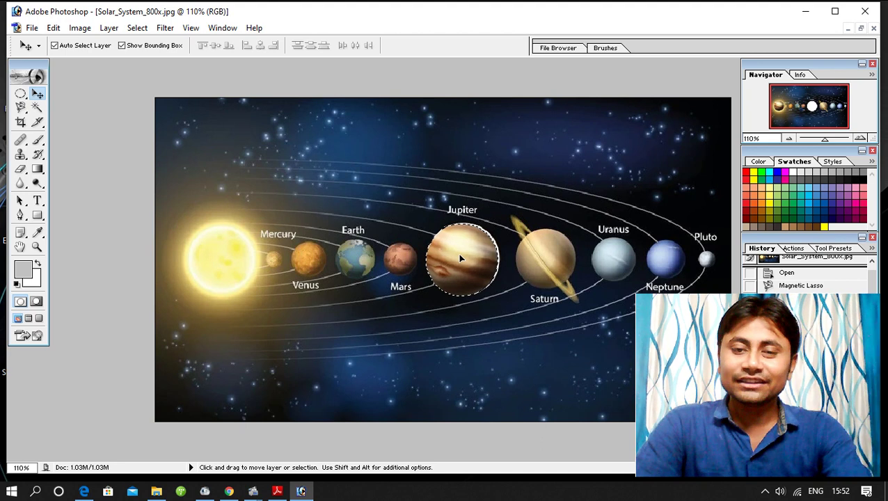
# Return to the PDF lesson and mark the Lasso Tool shortcut and Magnetic Lasso Tool in red
pyautogui.click(800, 18)
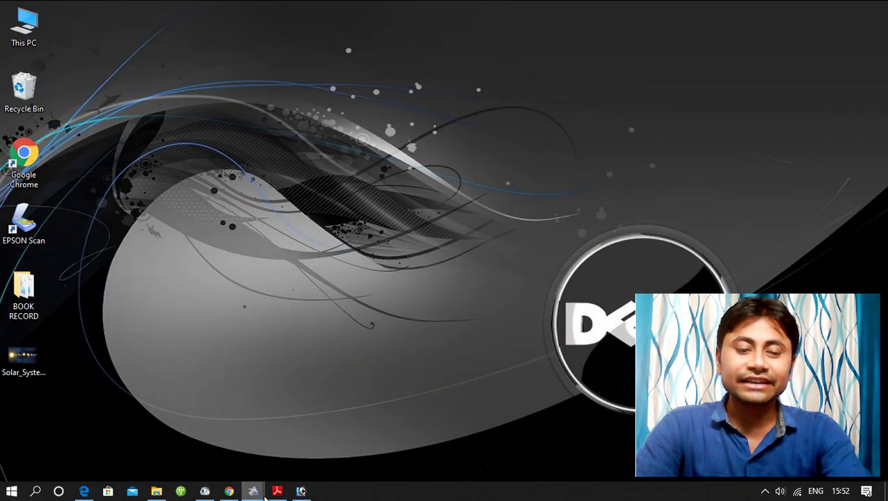
pyautogui.click(279, 489)
pyautogui.scroll(-1, 402, 242)
pyautogui.scroll(-5, 402, 242)
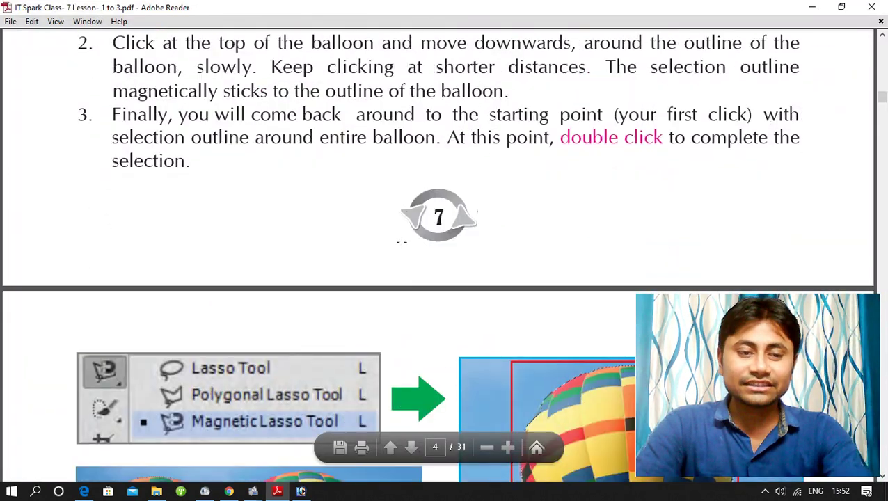
pyautogui.scroll(-4, 402, 242)
pyautogui.scroll(-1, 401, 242)
pyautogui.scroll(-1, 271, 204)
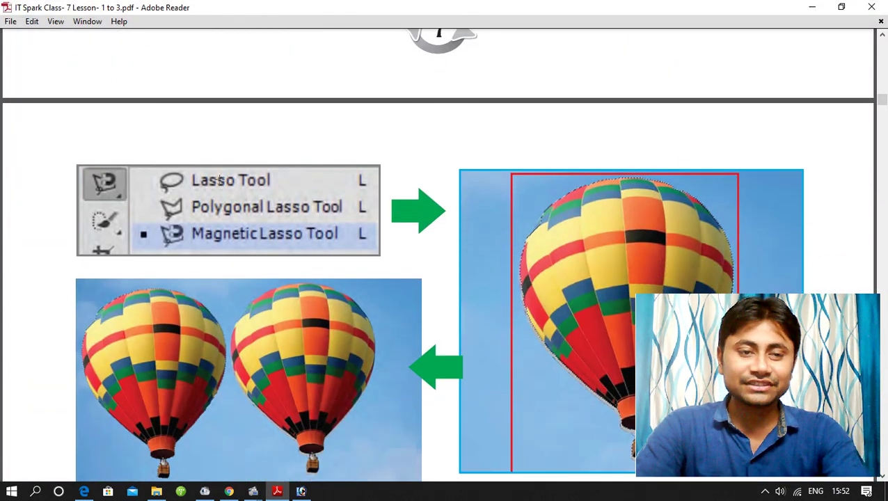
pyautogui.moveTo(298, 178); pyautogui.dragTo(369, 148)
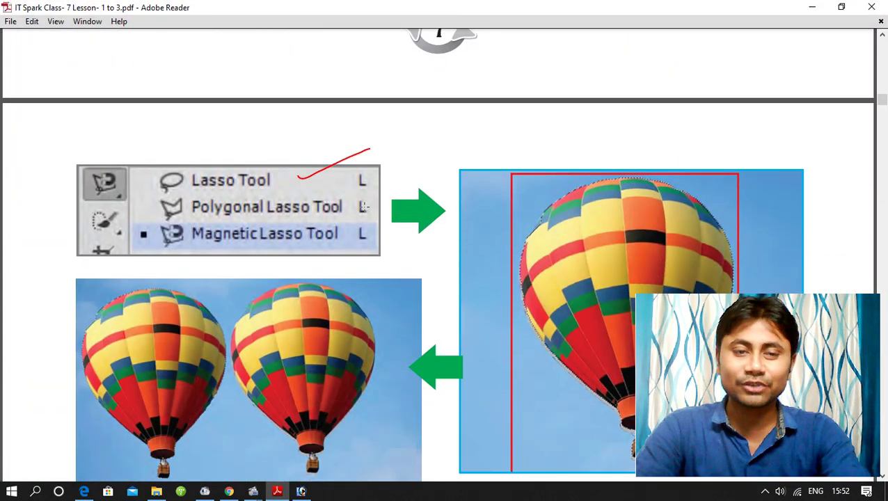
pyautogui.moveTo(374, 241); pyautogui.dragTo(420, 224)
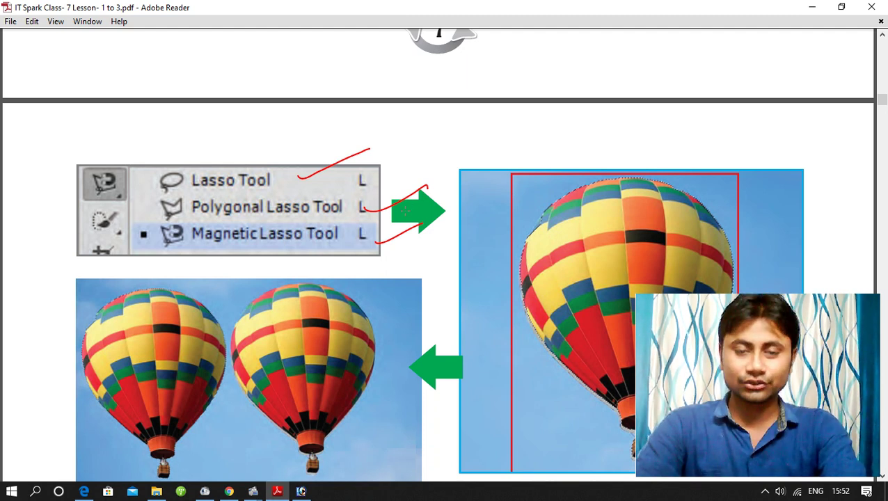
# Underline 'Move Tool in', 'Alt key ... keyboard' and 'pressed, click on the' in steps 4–5
pyautogui.scroll(-5, 391, 214)
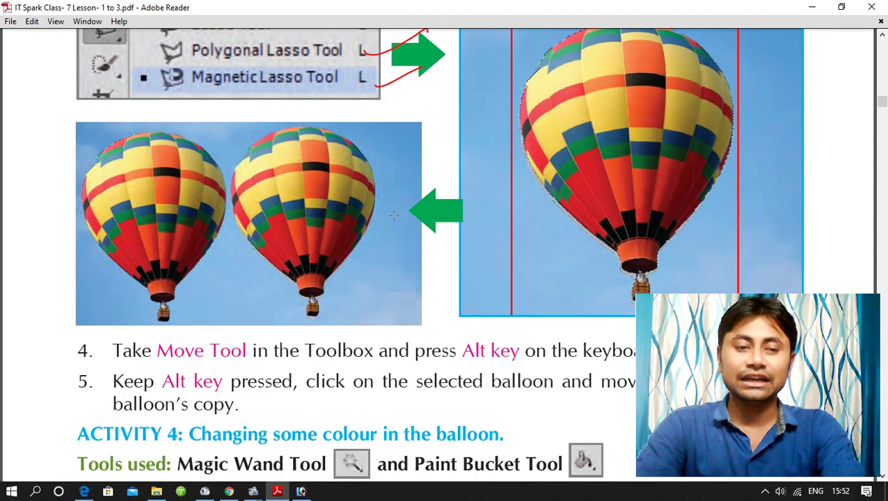
pyautogui.scroll(-5, 393, 216)
pyautogui.moveTo(149, 209); pyautogui.dragTo(276, 208)
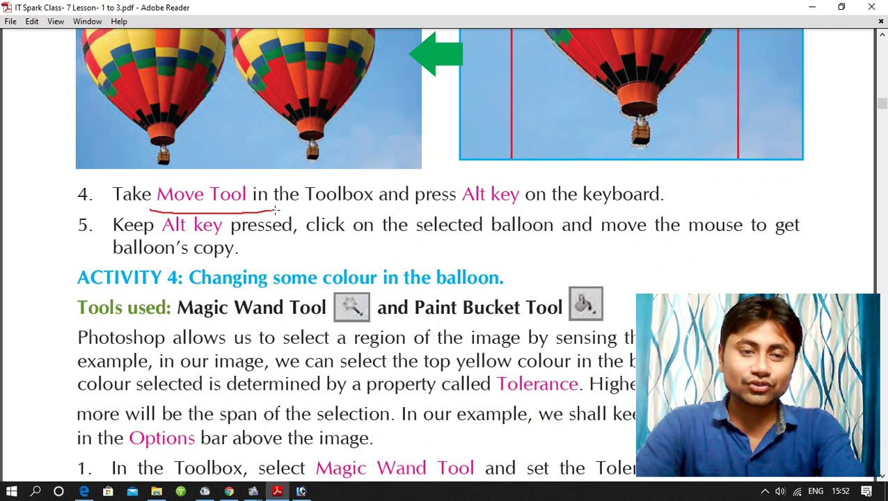
pyautogui.moveTo(502, 213); pyautogui.dragTo(633, 193)
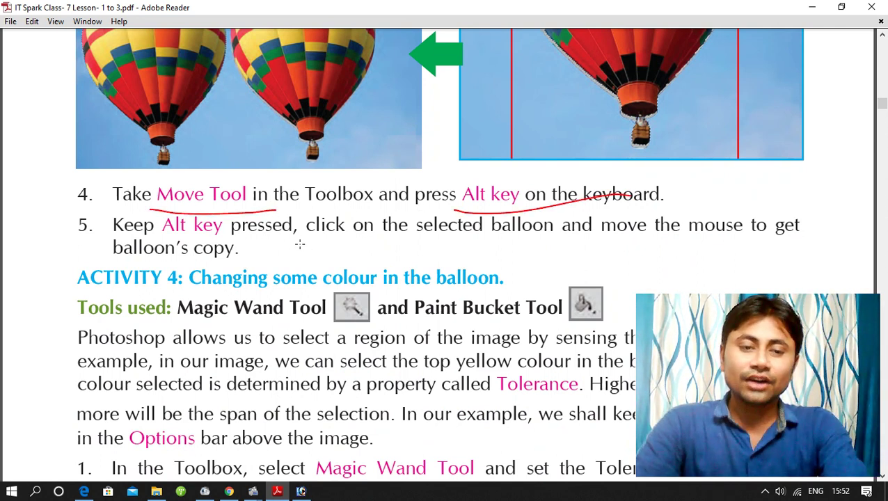
pyautogui.moveTo(293, 243); pyautogui.dragTo(421, 224)
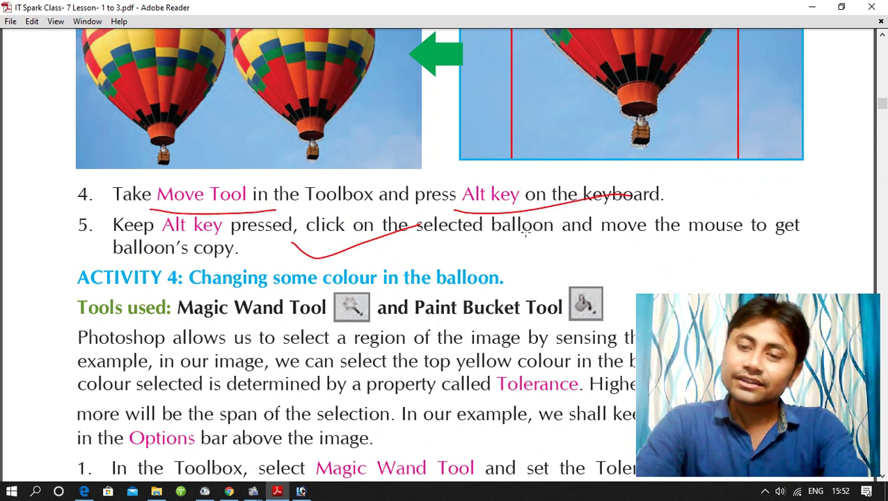
pyautogui.scroll(-3, 525, 234)
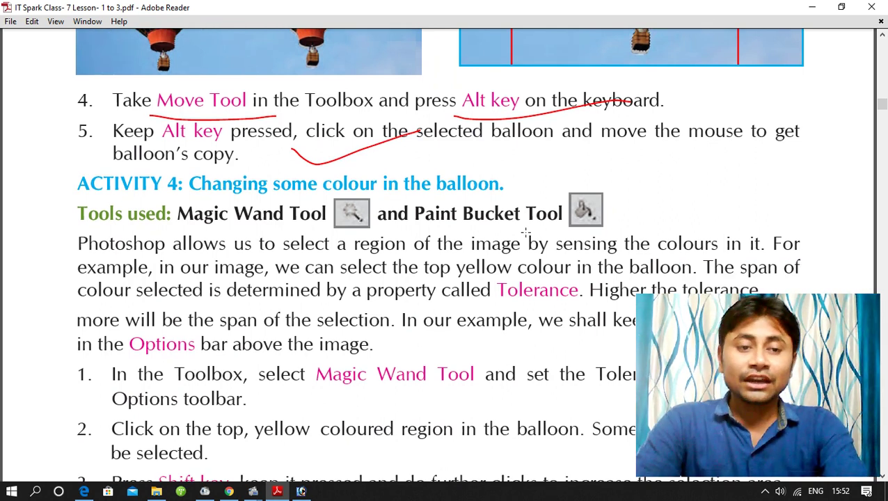
# Underline 'determined by a property' and 'example, we' in the Tolerance paragraph in red
pyautogui.scroll(-3, 526, 234)
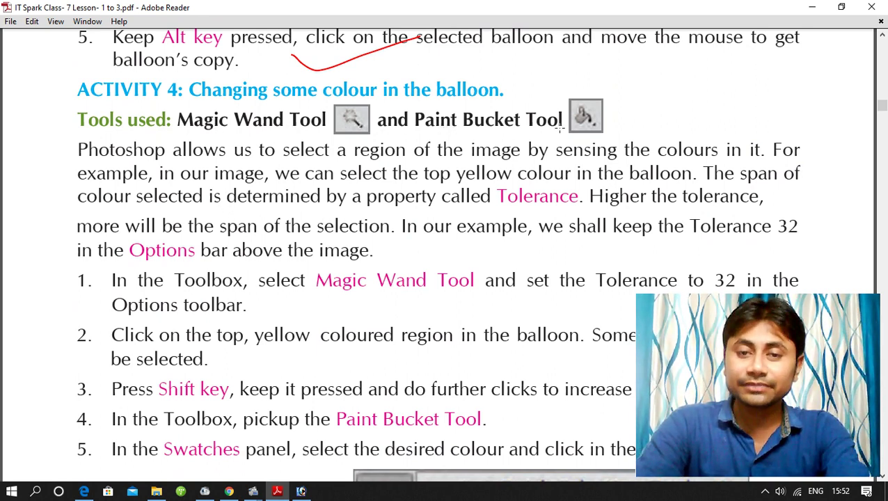
pyautogui.scroll(-1, 560, 127)
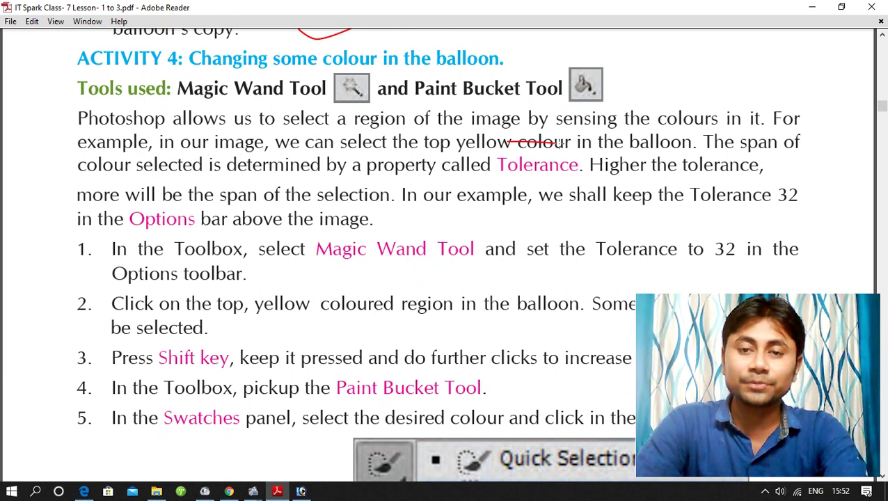
pyautogui.moveTo(216, 180); pyautogui.dragTo(411, 171)
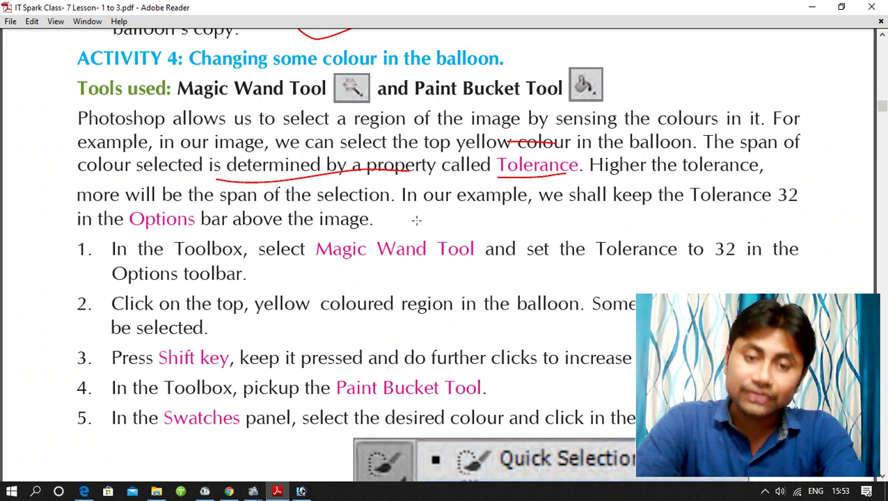
pyautogui.moveTo(464, 219); pyautogui.dragTo(566, 208)
# Scroll further through the lesson, then minimise Adobe Reader to show the desktop
pyautogui.scroll(-1, 421, 221)
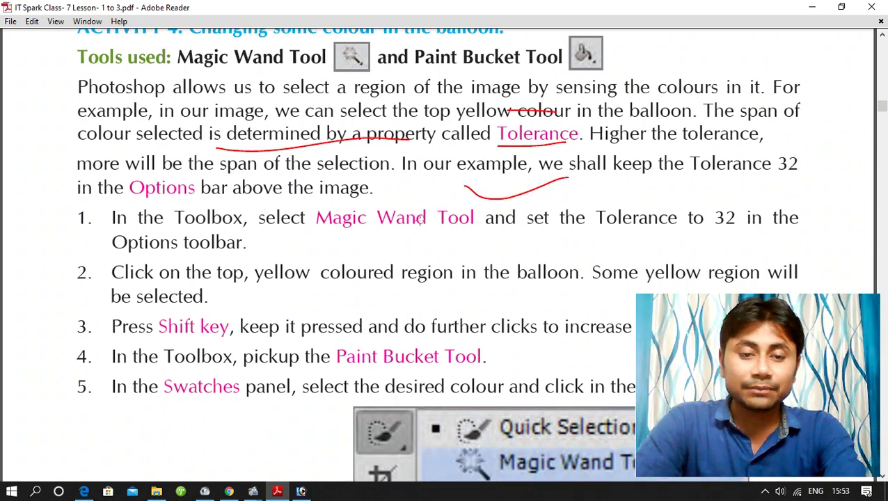
pyautogui.scroll(-1, 421, 221)
pyautogui.scroll(-2, 420, 222)
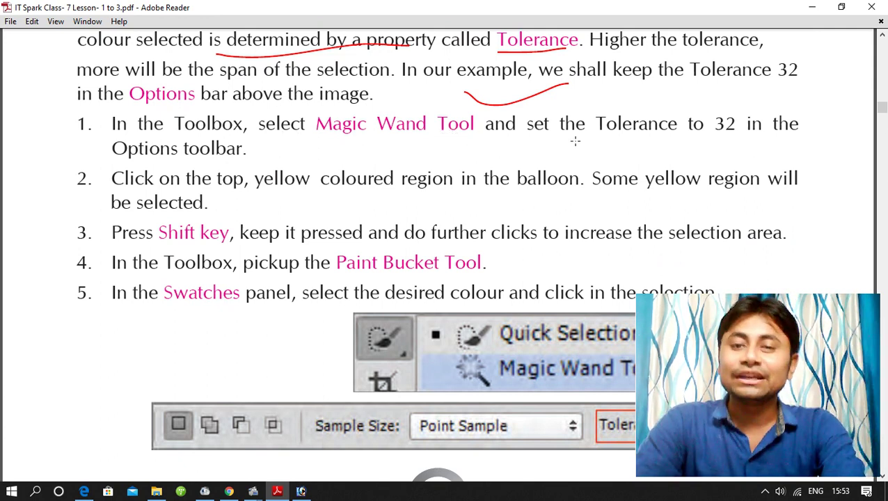
pyautogui.click(814, 8)
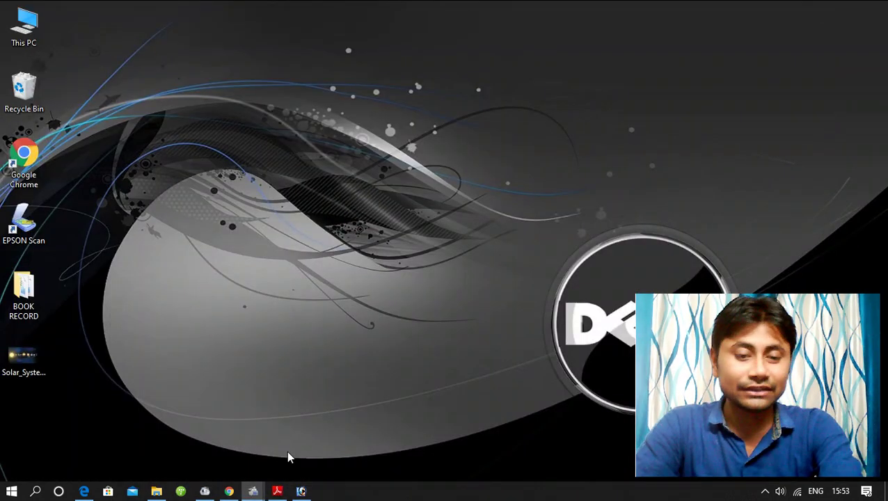
# Back in Photoshop, choose the Magic Wand and drag Jupiter up to the top right
pyautogui.click(302, 491)
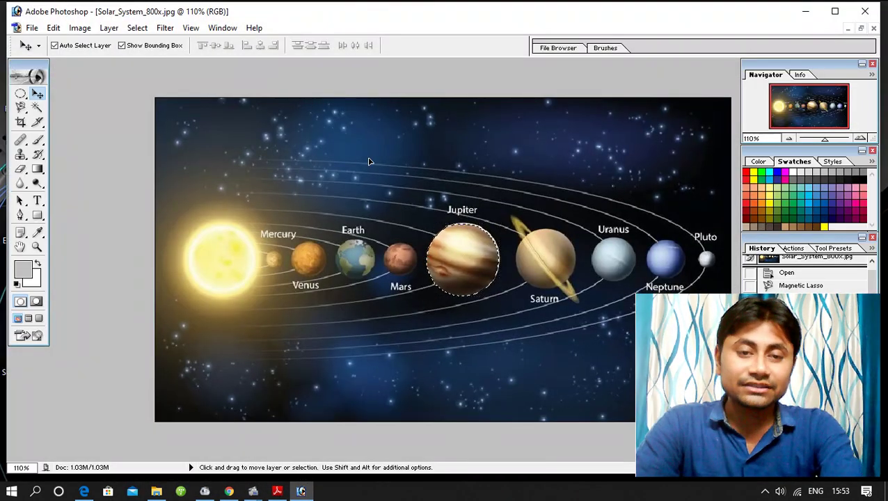
pyautogui.click(36, 108)
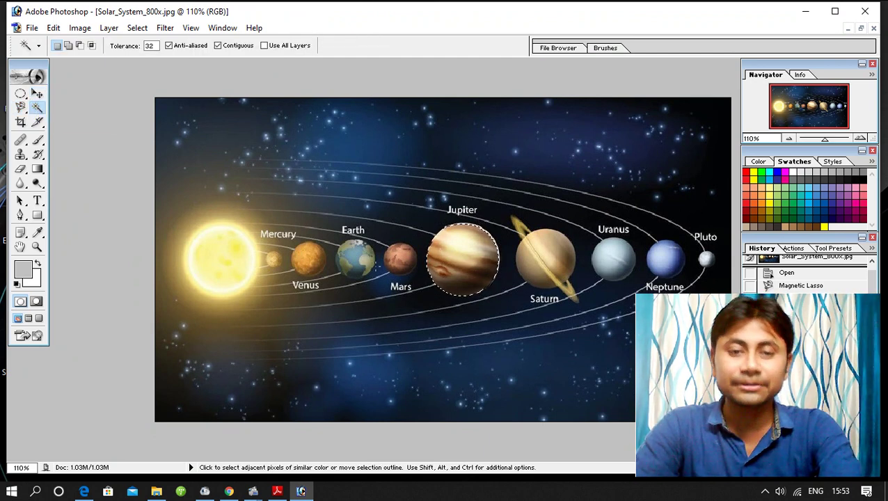
pyautogui.moveTo(459, 239)
pyautogui.mouseDown()
pyautogui.moveTo(447, 268)
pyautogui.moveTo(485, 132)
pyautogui.mouseUp()
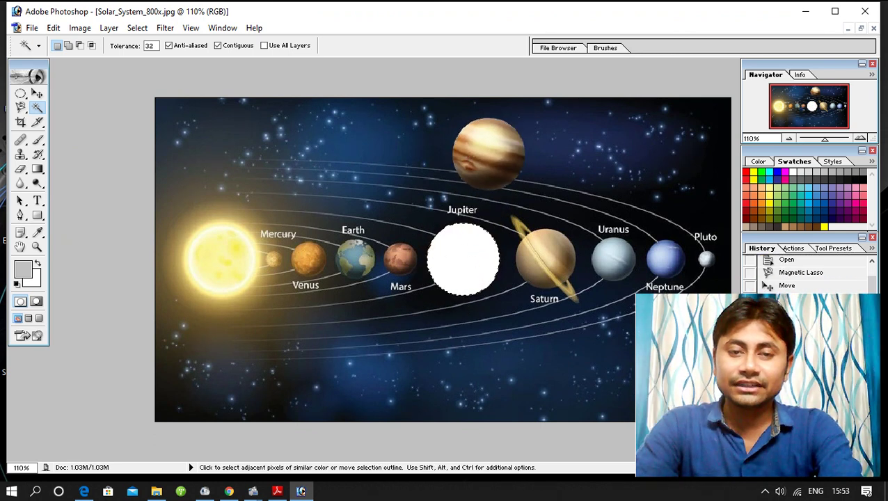
# Magic Wand-select the white hole, sky, Earth, Sun and moved Jupiter, then make blue the foreground colour
pyautogui.click(468, 252)
pyautogui.click(488, 139)
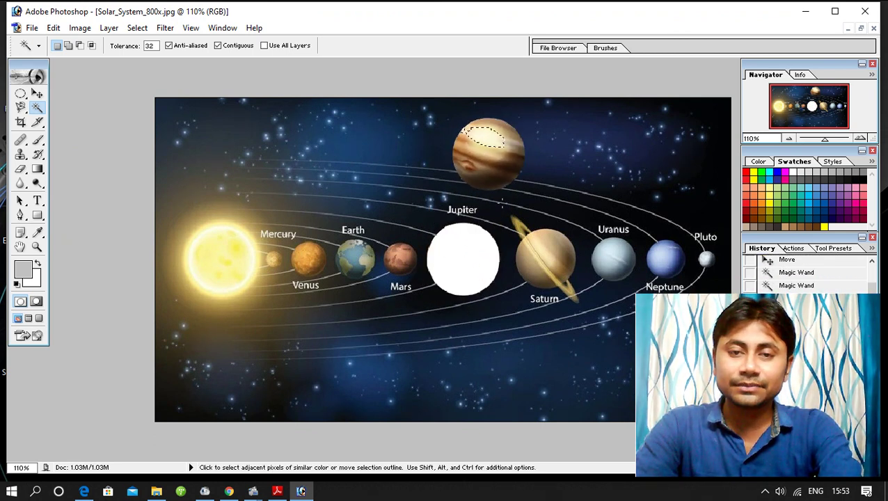
pyautogui.click(591, 180)
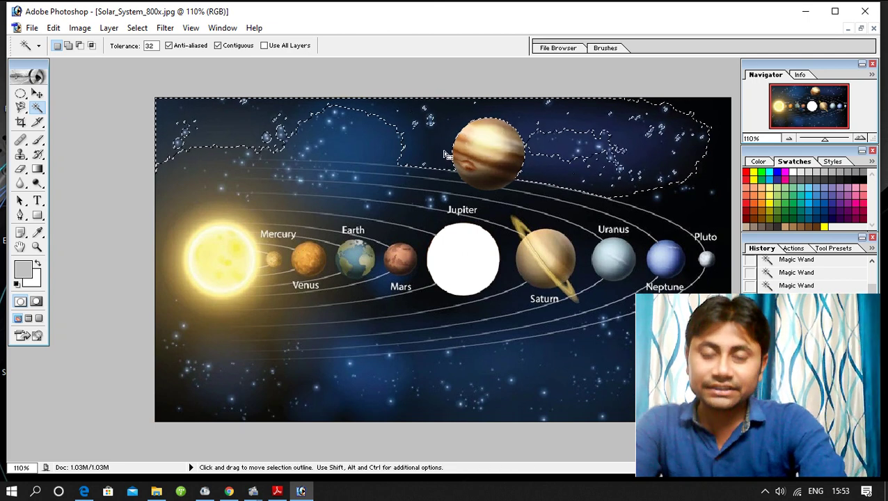
pyautogui.click(375, 260)
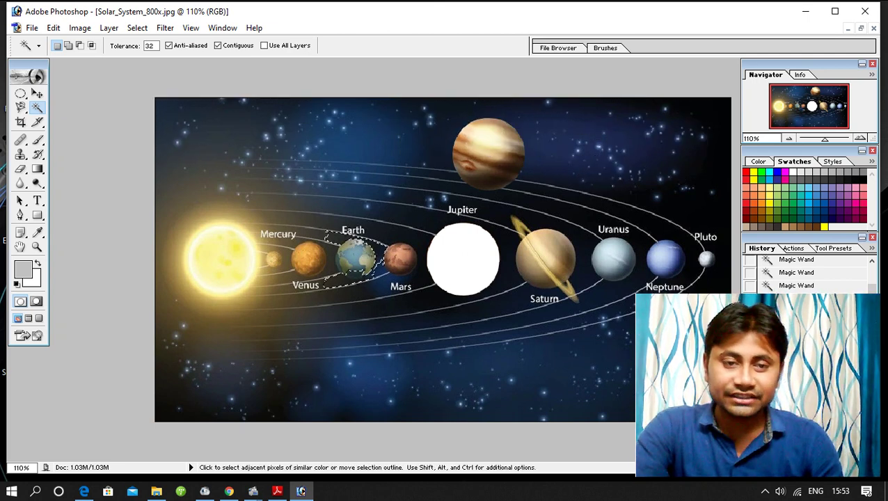
pyautogui.click(224, 252)
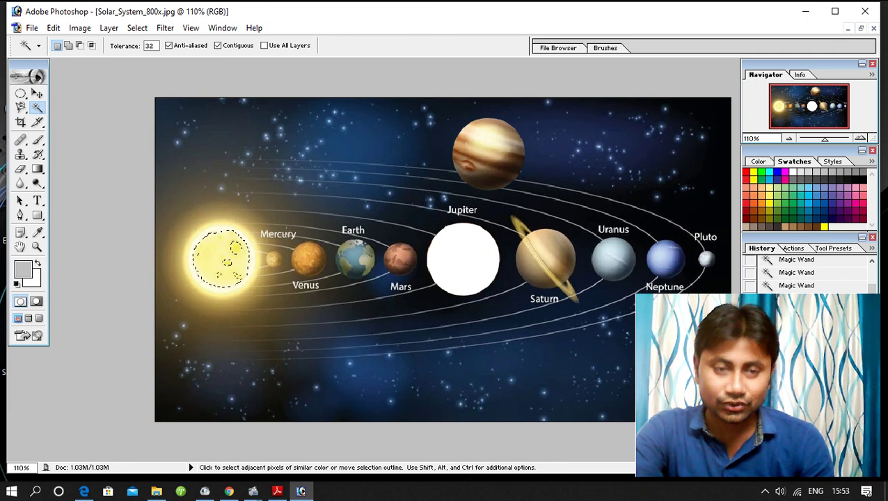
pyautogui.click(497, 146)
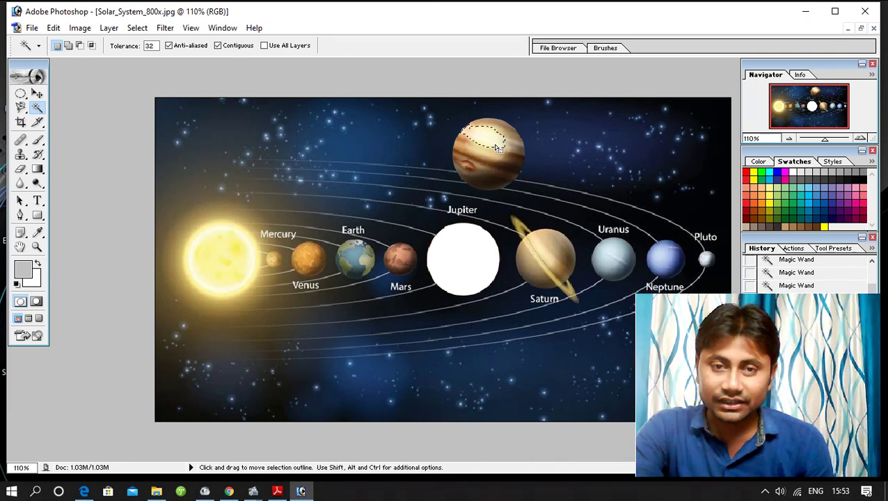
pyautogui.click(430, 147)
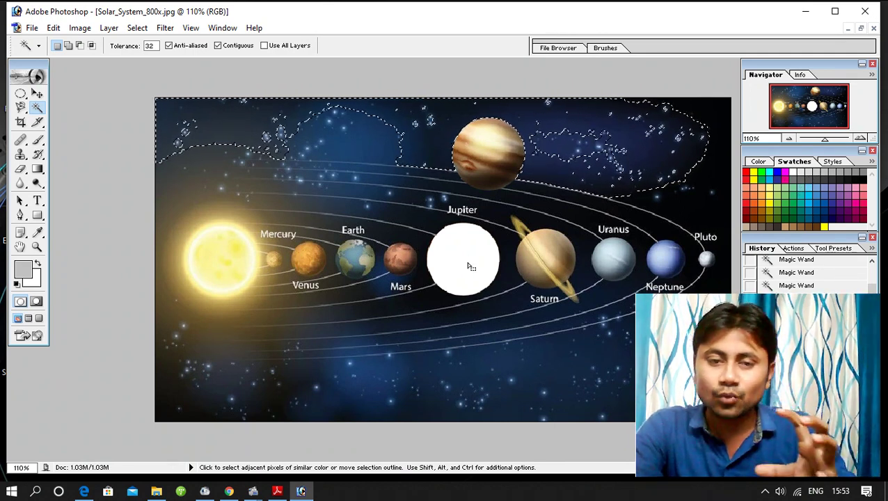
pyautogui.click(778, 171)
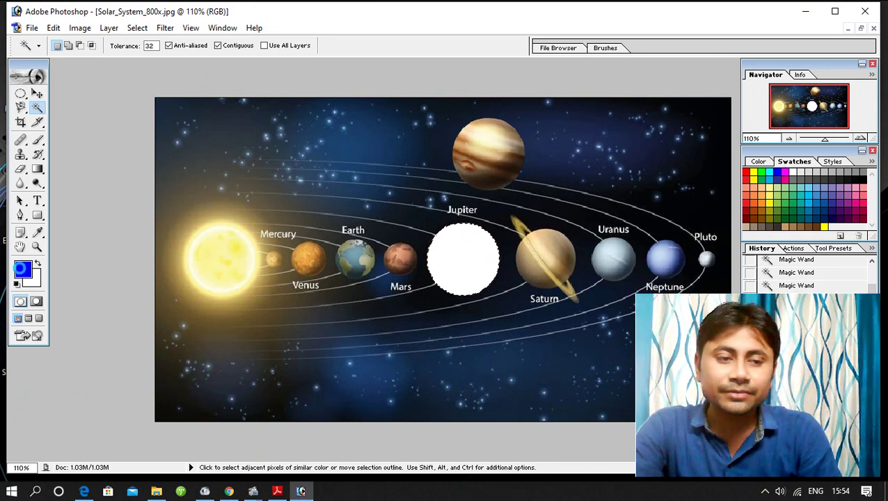
# Set the foreground colour to orange FF5A00, then change it to yellow
pyautogui.click(23, 268)
pyautogui.click(475, 190)
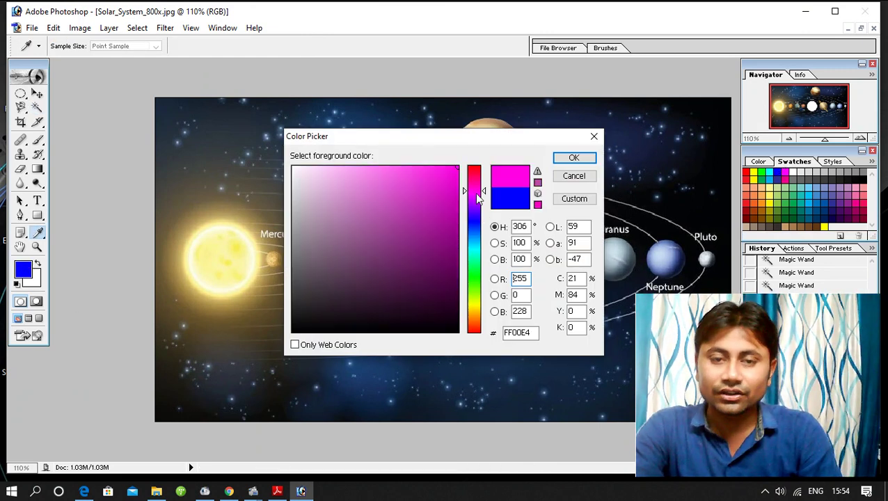
pyautogui.moveTo(474, 244); pyautogui.dragTo(474, 322)
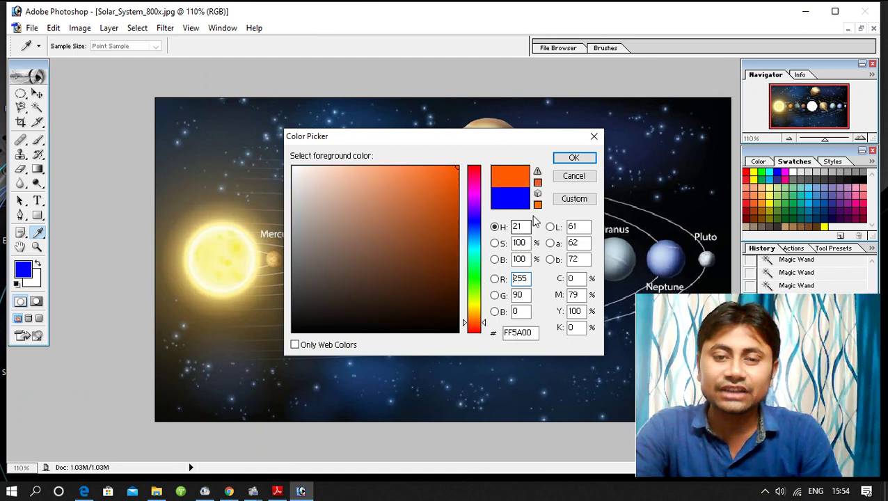
pyautogui.click(574, 157)
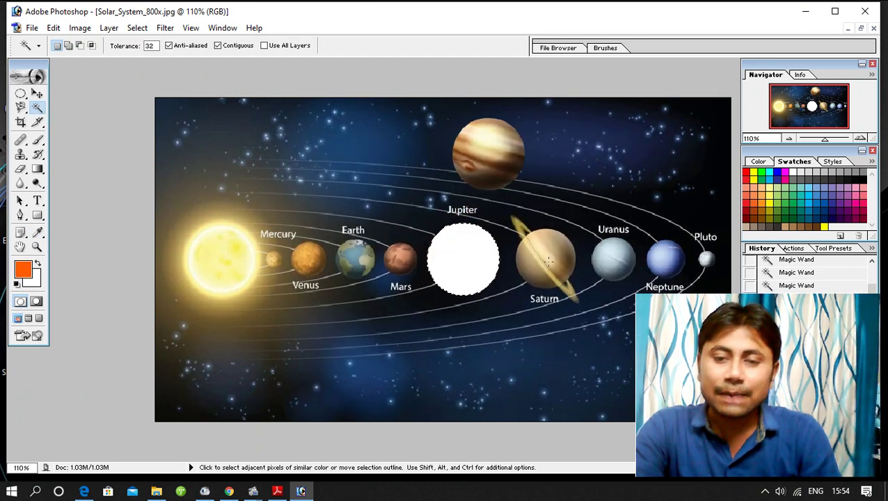
pyautogui.click(752, 171)
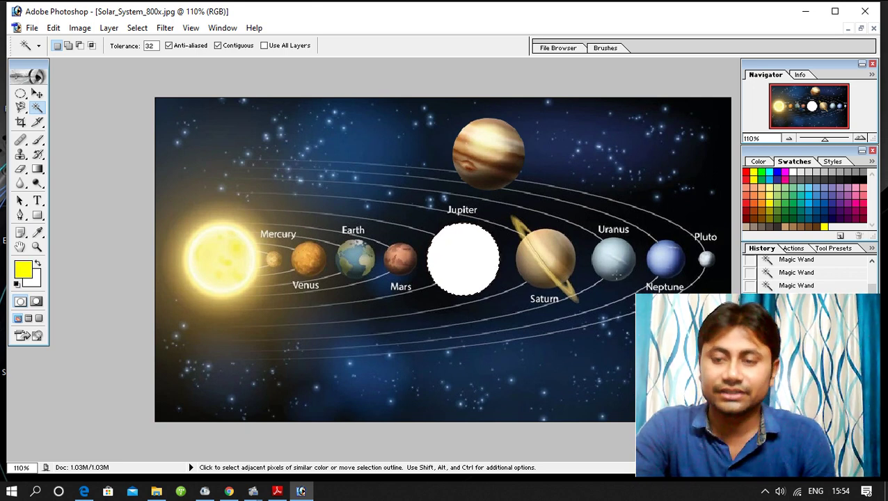
# Step back in History to the Venus selection, reselect the white circle, and glance at the lesson PDF
pyautogui.click(766, 261)
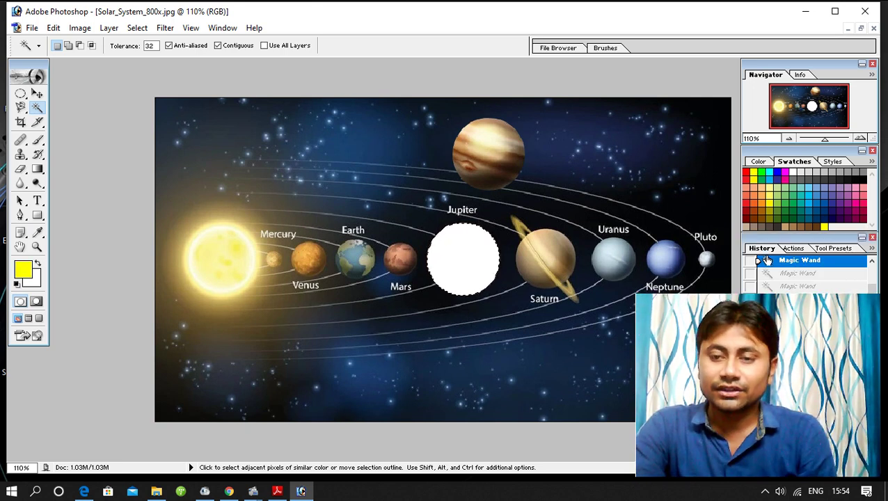
pyautogui.click(483, 260)
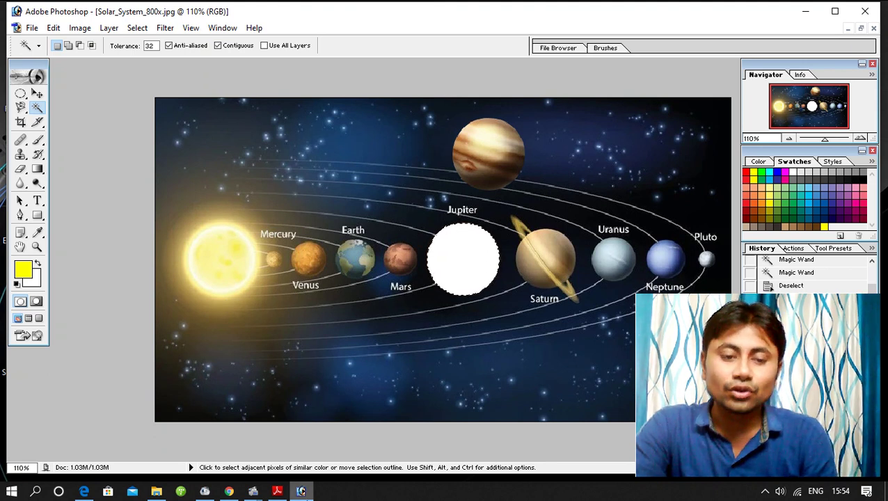
pyautogui.click(277, 492)
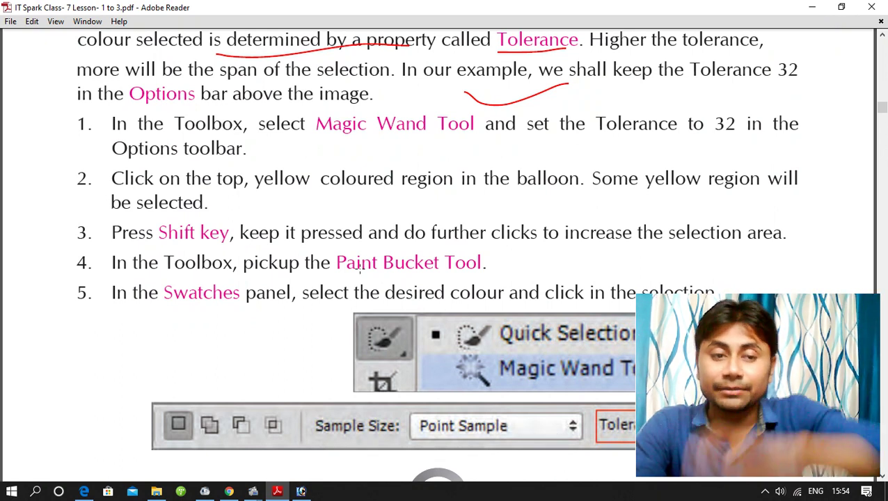
pyautogui.click(809, 9)
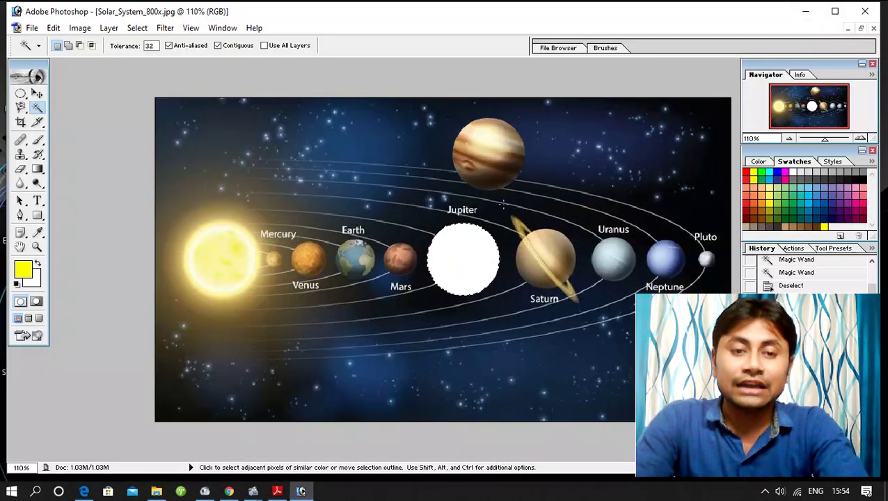
# Select the white circle plus the moved Jupiter's light patch together, then return to the lesson PDF
pyautogui.click(463, 240)
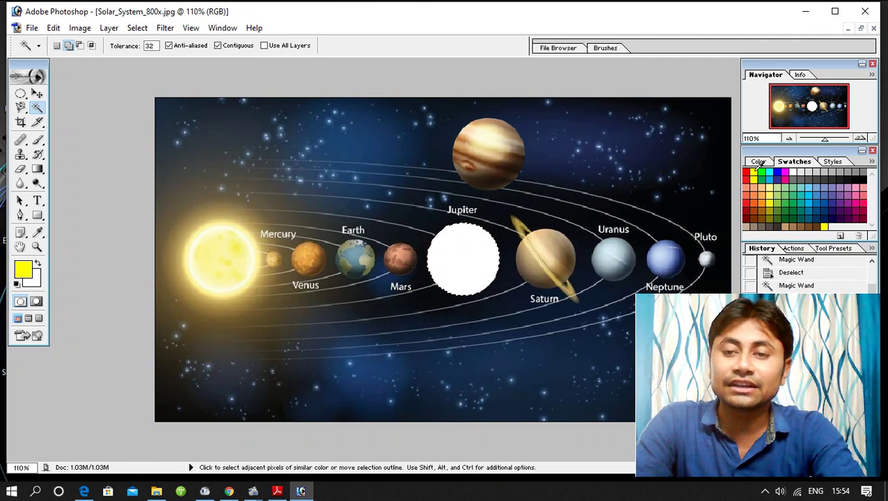
pyautogui.keyDown('shift'); pyautogui.click(467, 238); pyautogui.keyUp('shift')
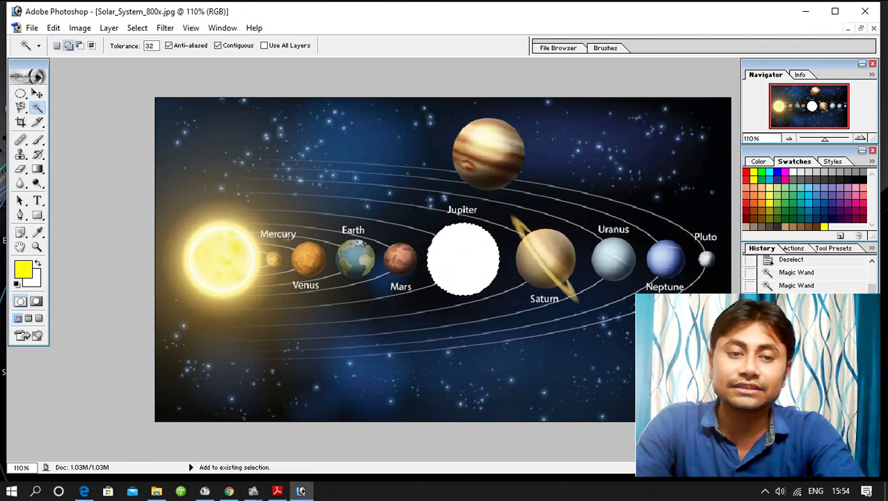
pyautogui.keyDown('shift'); pyautogui.click(482, 136); pyautogui.keyUp('shift')
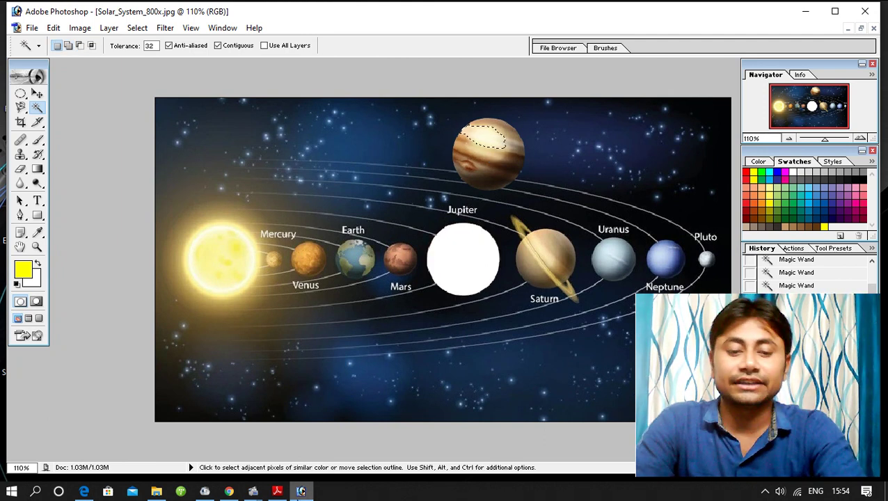
pyautogui.click(277, 492)
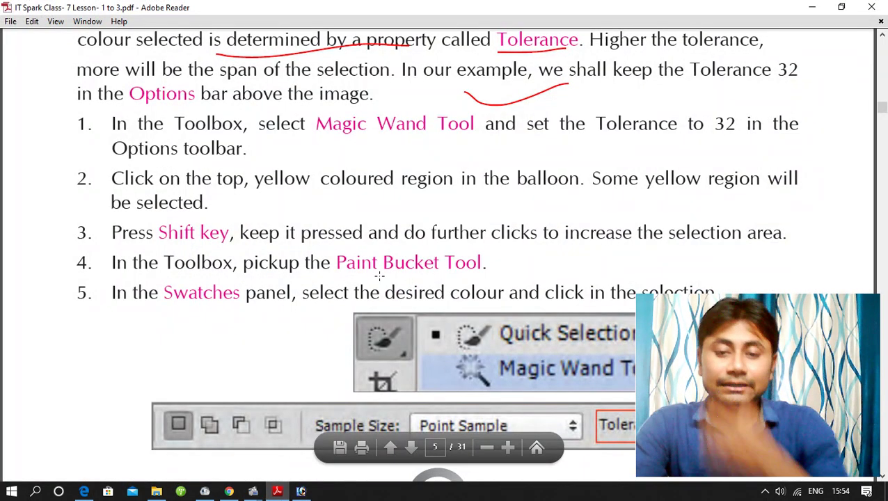
# Circle the green and yellow balloon pictures in red in the lesson PDF
pyautogui.scroll(-3, 691, 212)
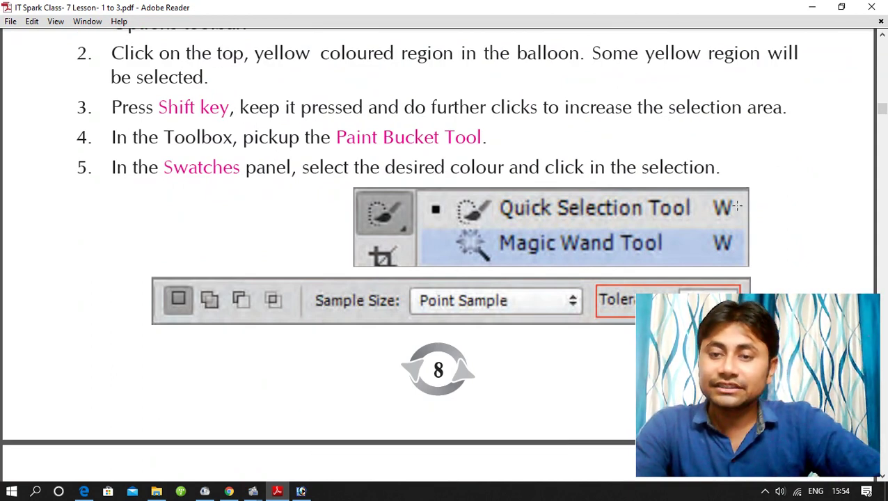
pyautogui.moveTo(745, 246); pyautogui.dragTo(832, 224)
pyautogui.scroll(-2, 280, 342)
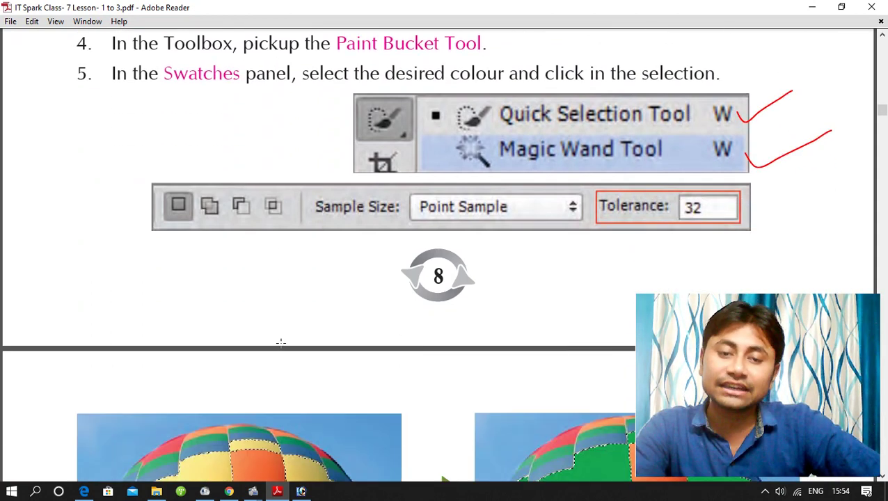
pyautogui.scroll(-3, 595, 224)
pyautogui.scroll(-4, 423, 258)
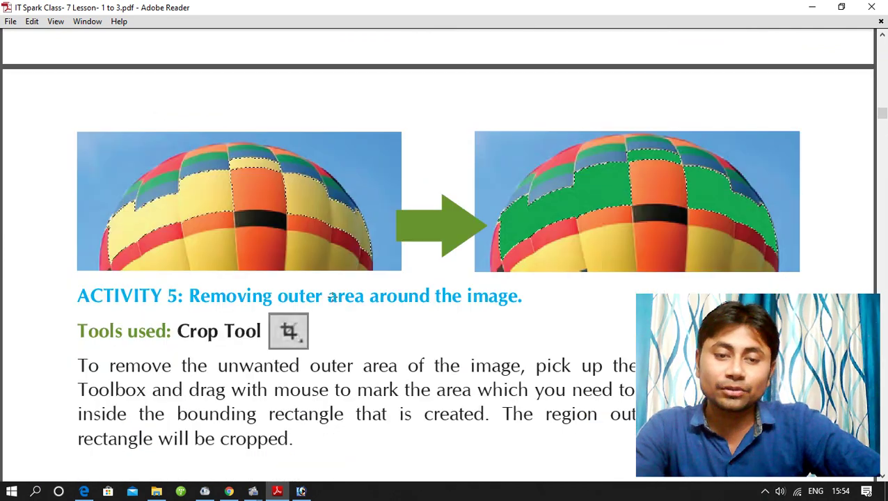
pyautogui.scroll(-1, 422, 257)
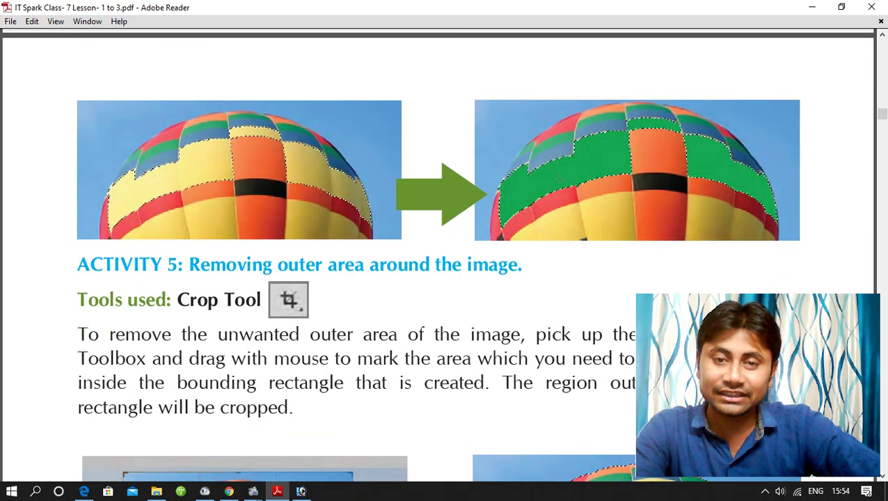
pyautogui.moveTo(509, 147)
pyautogui.mouseDown()
pyautogui.moveTo(727, 202)
pyautogui.moveTo(536, 119)
pyautogui.mouseUp()
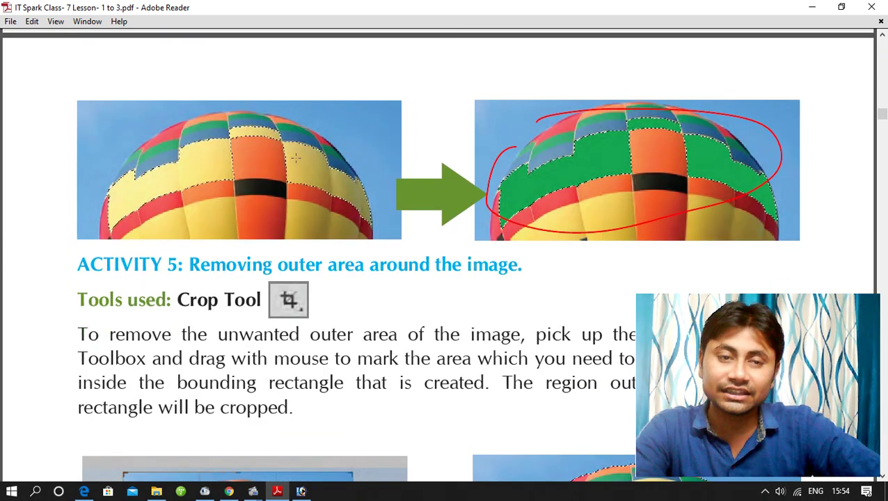
pyautogui.moveTo(152, 130)
pyautogui.mouseDown()
pyautogui.moveTo(358, 203)
pyautogui.moveTo(209, 118)
pyautogui.mouseUp()
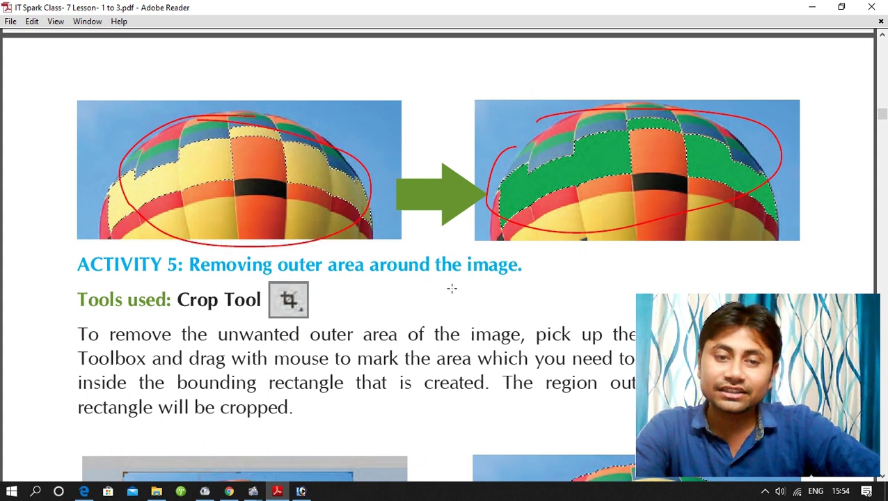
# Underline the Activity 5 heading and the Crop Tool name in red, then Alt+Tab to Photoshop
pyautogui.scroll(-4, 452, 288)
pyautogui.scroll(-2, 452, 288)
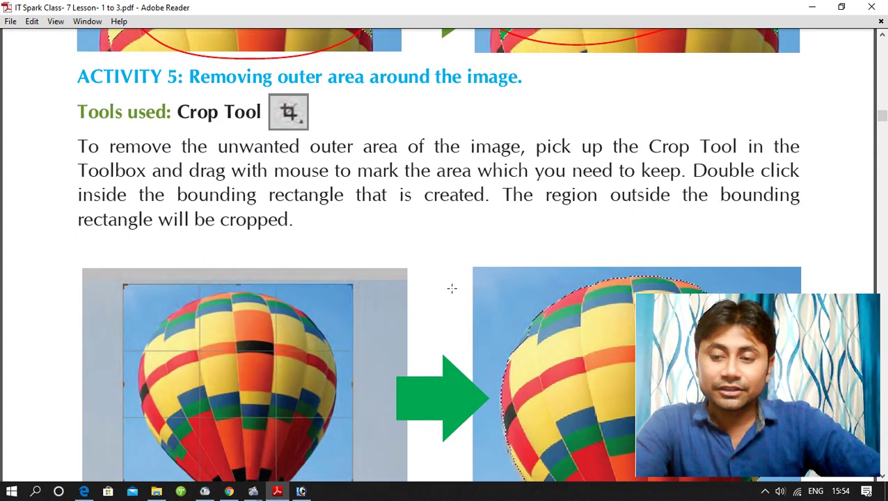
pyautogui.moveTo(216, 90); pyautogui.dragTo(422, 99)
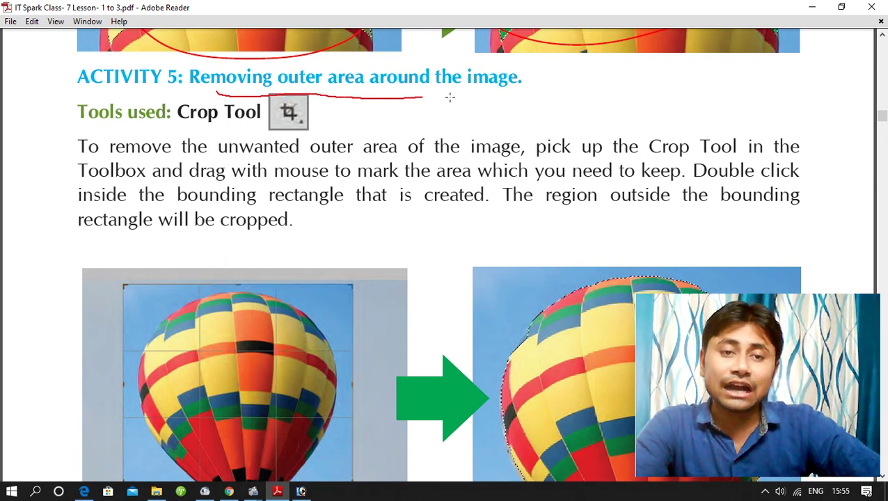
pyautogui.moveTo(221, 126); pyautogui.dragTo(447, 105)
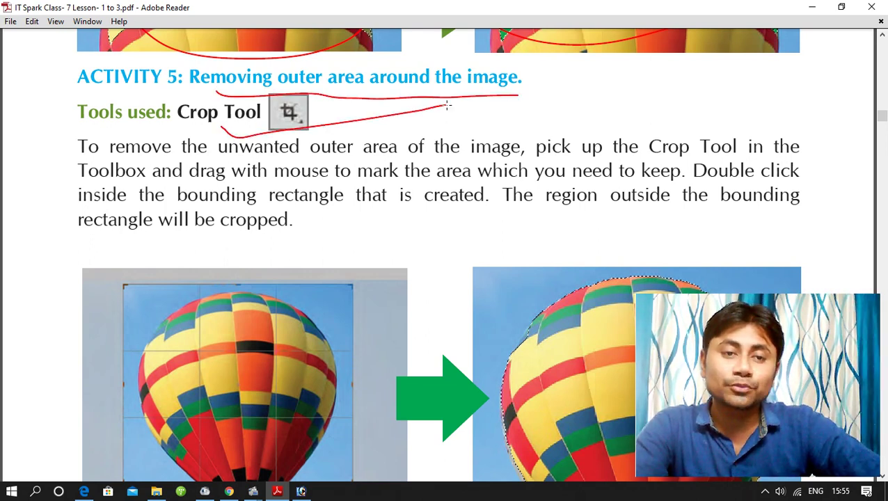
pyautogui.hotkey('alt', 'Tab')
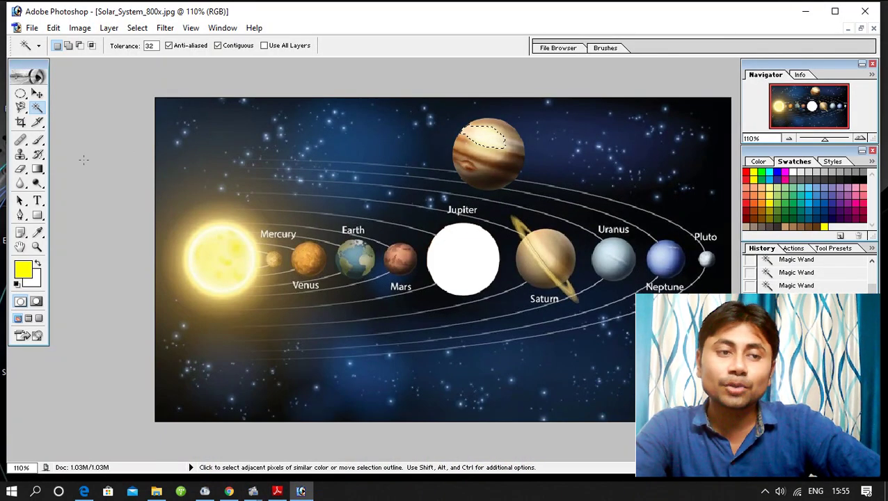
pyautogui.click(21, 122)
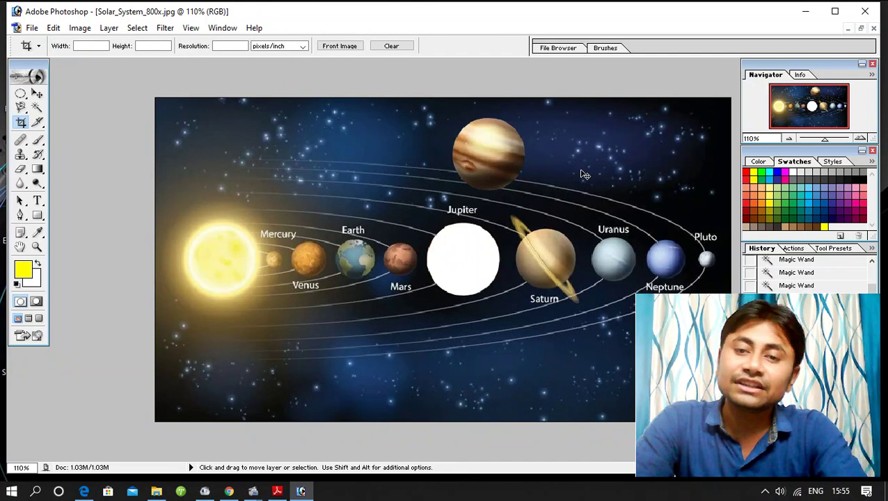
pyautogui.hotkey('ctrl', '+')
pyautogui.hotkey('ctrl', '-')
pyautogui.hotkey('ctrl', '-')
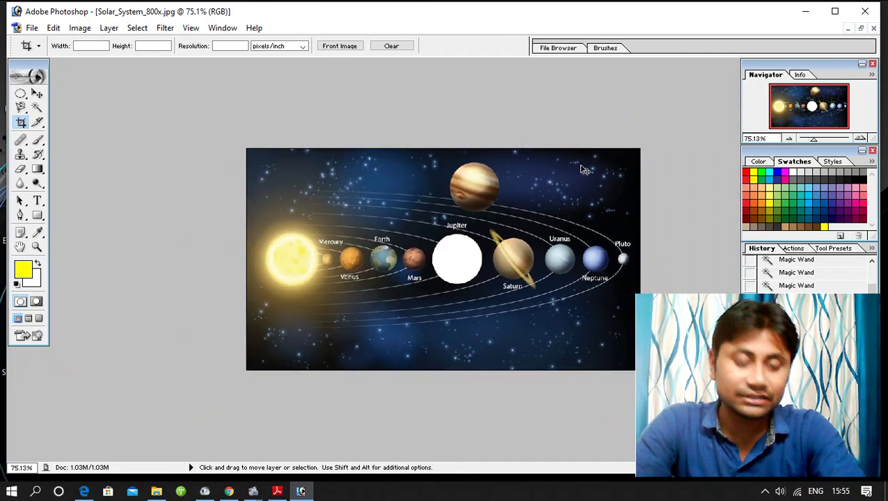
pyautogui.hotkey('ctrl', 'd')
pyautogui.hotkey('ctrl', 'a')
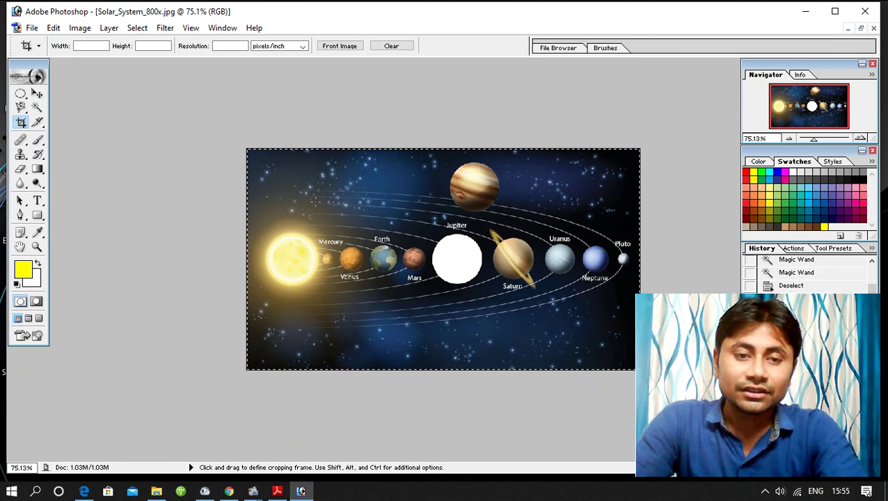
pyautogui.hotkey('ctrl', 'h')
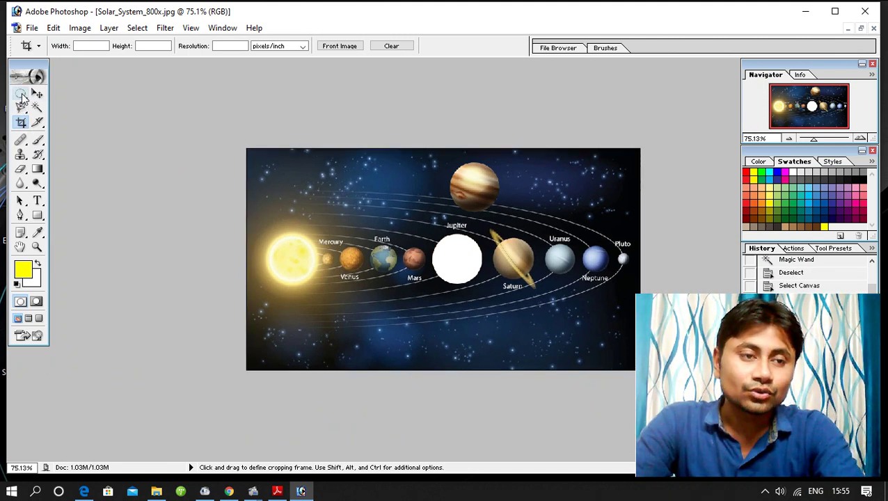
pyautogui.click(21, 96)
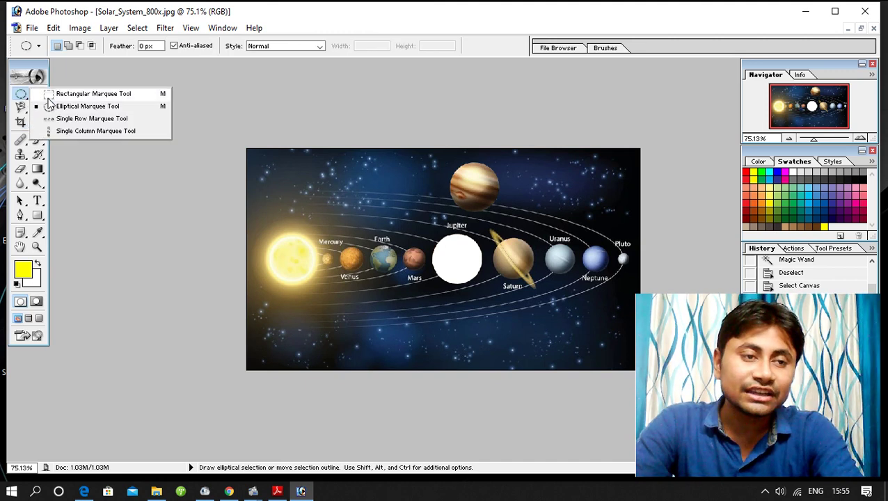
# Draw a Rectangular Marquee selection around Mercury, Venus, Earth and Mars
pyautogui.moveTo(21, 97); pyautogui.dragTo(52, 95)
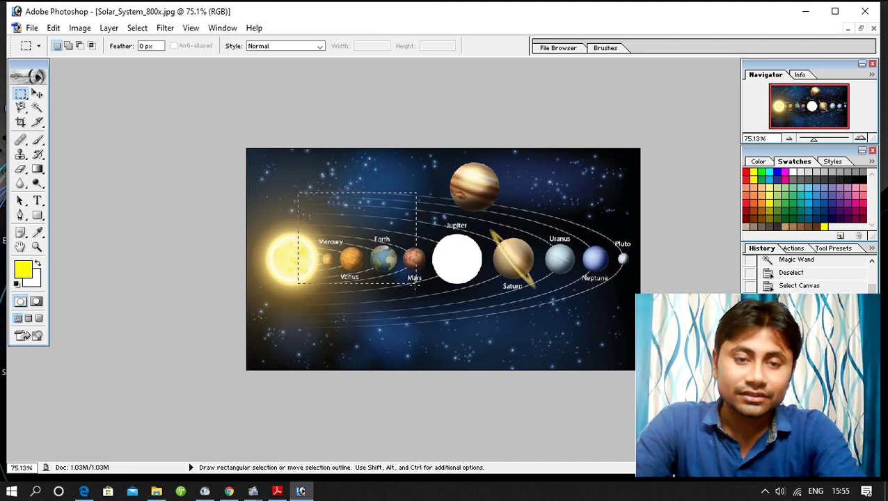
pyautogui.moveTo(298, 194); pyautogui.dragTo(430, 293)
pyautogui.click(118, 188)
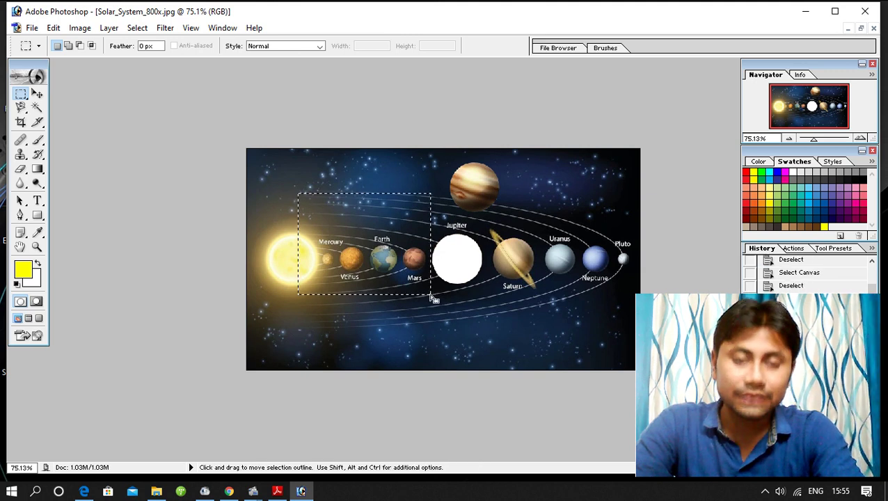
pyautogui.hotkey('ctrl', 'z')
# Delete the selected inner planets to leave white, then paste them as Layer 1
pyautogui.click(21, 122)
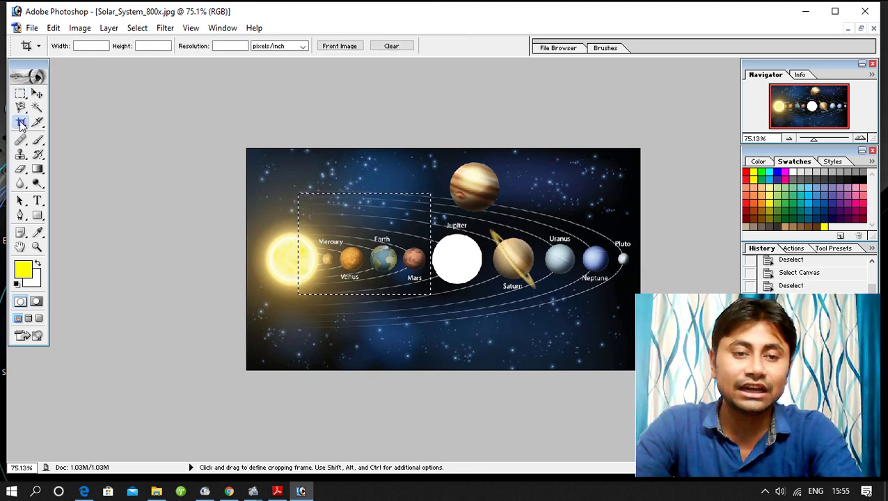
pyautogui.rightClick(366, 212)
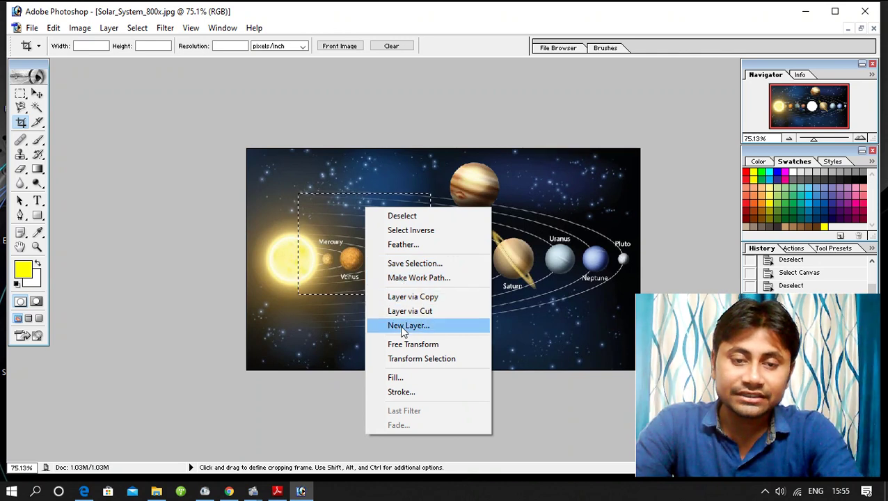
pyautogui.click(332, 313)
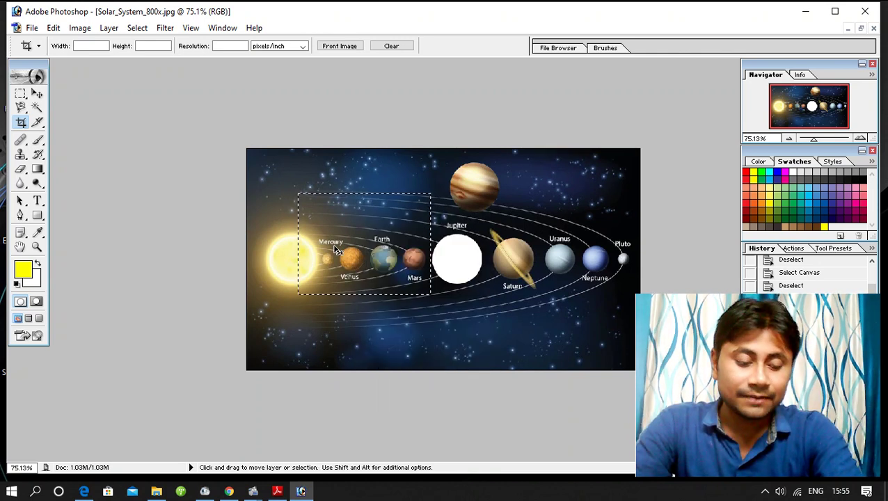
pyautogui.press('Delete')
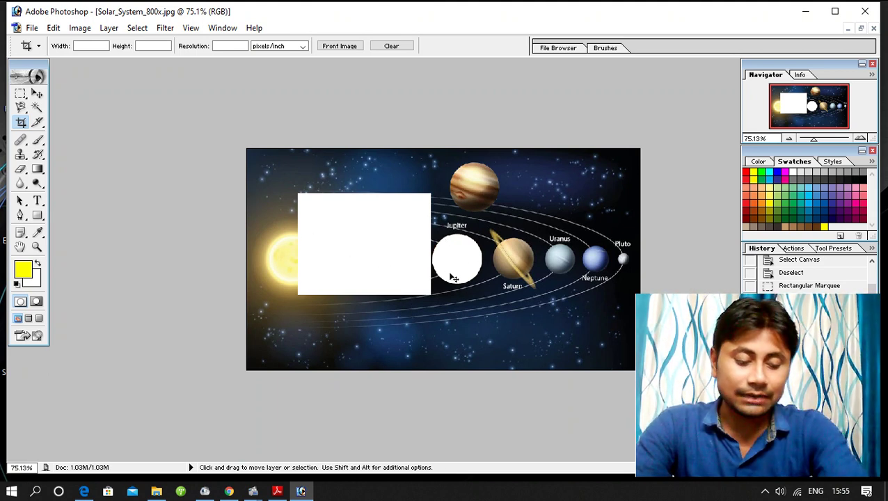
pyautogui.hotkey('ctrl', 'v')
# Crop the image to a small, slightly tilted box around Earth
pyautogui.moveTo(453, 241); pyautogui.dragTo(527, 259)
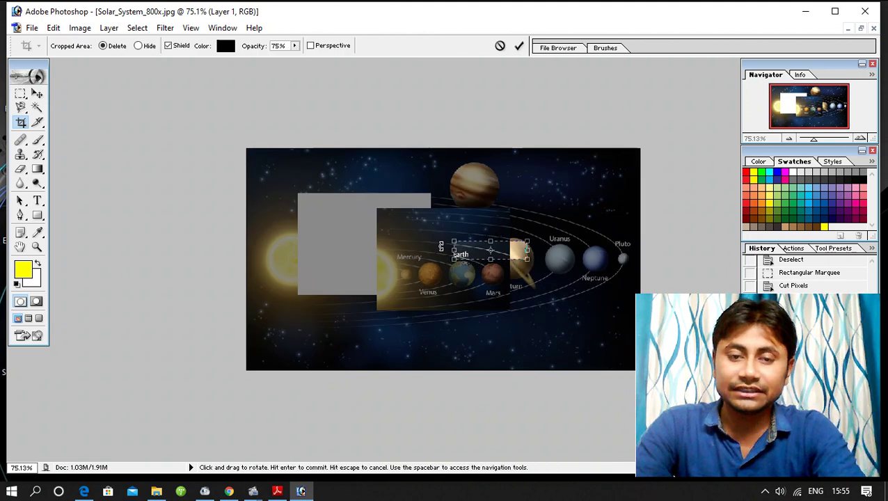
pyautogui.moveTo(439, 239); pyautogui.dragTo(507, 271)
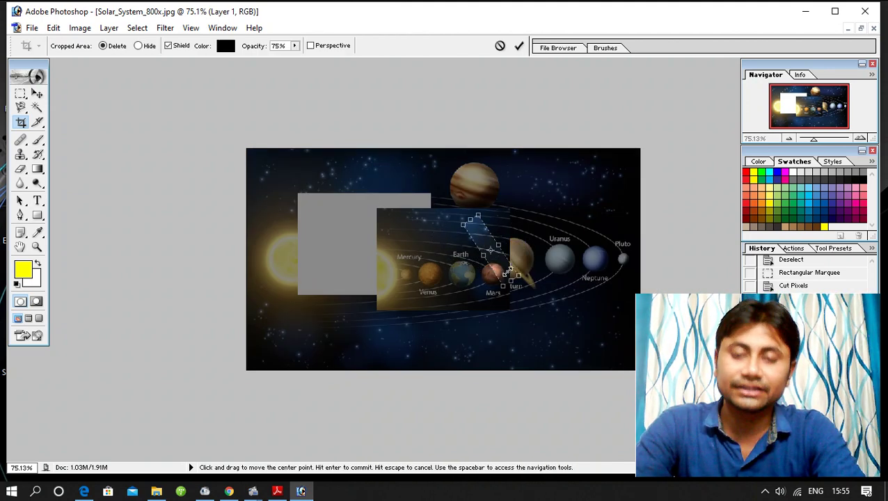
pyautogui.rightClick(569, 220)
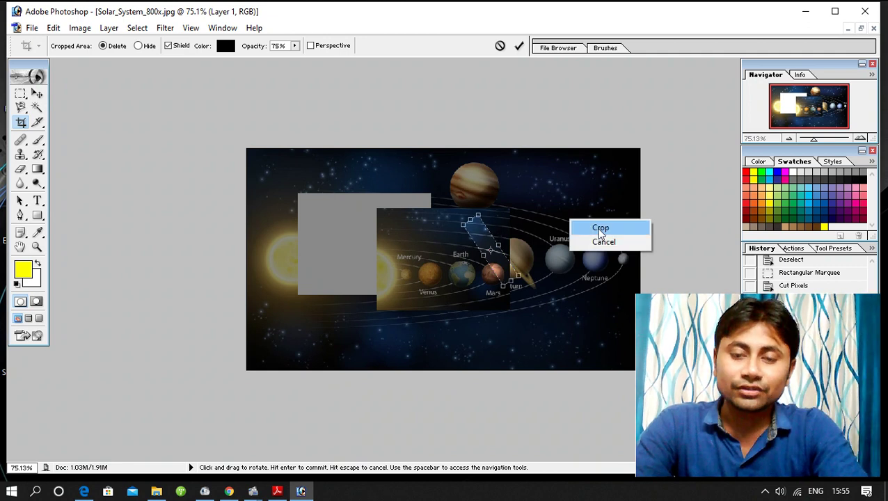
pyautogui.click(600, 228)
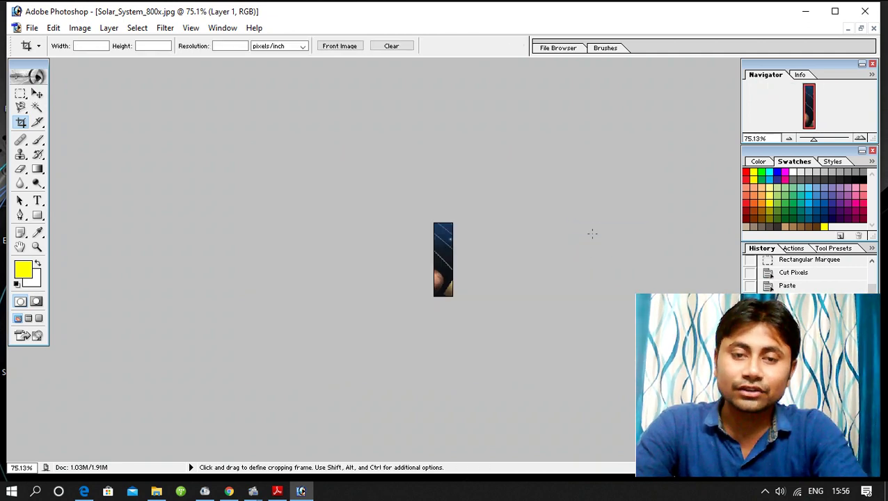
# Undo the crop back to the full image and minimize Photoshop
pyautogui.keyDown('ctrl'); pyautogui.click(450, 295); pyautogui.keyUp('ctrl')
pyautogui.hotkey('ctrl', 'z')
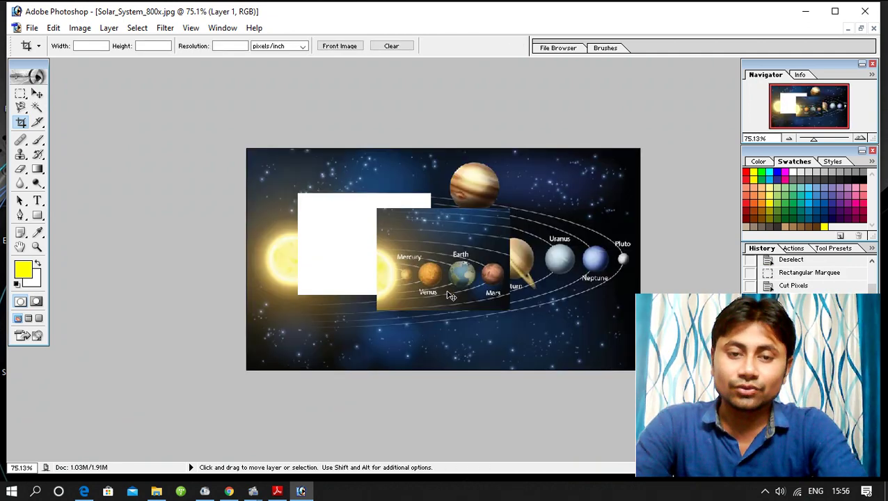
pyautogui.hotkey('ctrl', 'z')
pyautogui.hotkey('ctrl', 'z')
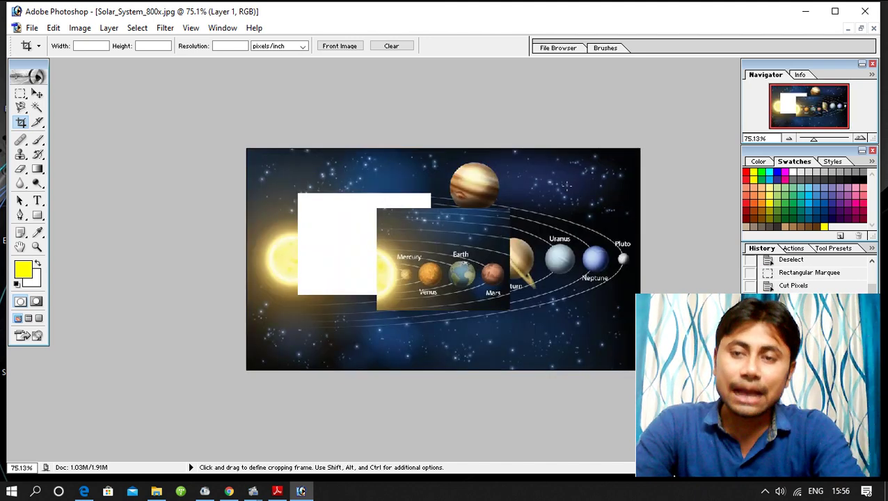
pyautogui.click(805, 11)
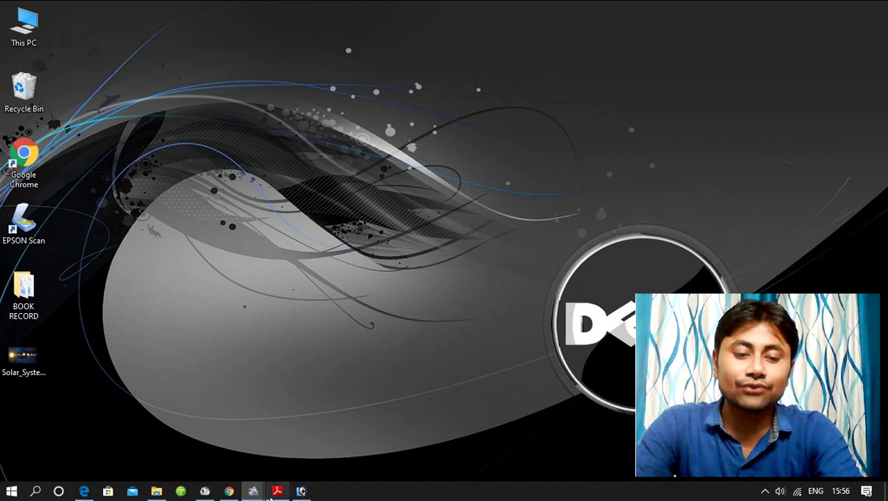
# In the Activity 5 lesson, underline the cropping sentence and link both balloon pictures with red strokes
pyautogui.click(277, 491)
pyautogui.scroll(-1, 415, 236)
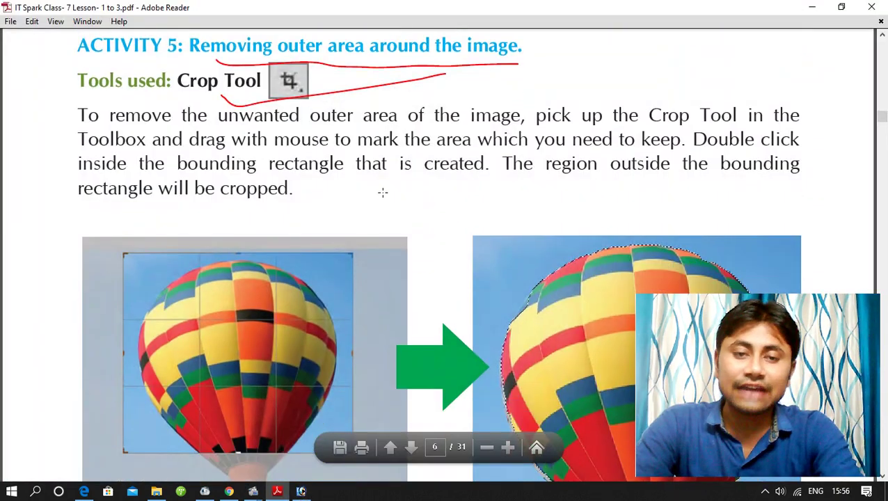
pyautogui.moveTo(383, 194); pyautogui.dragTo(577, 167)
pyautogui.scroll(-1, 436, 297)
pyautogui.scroll(-3, 437, 297)
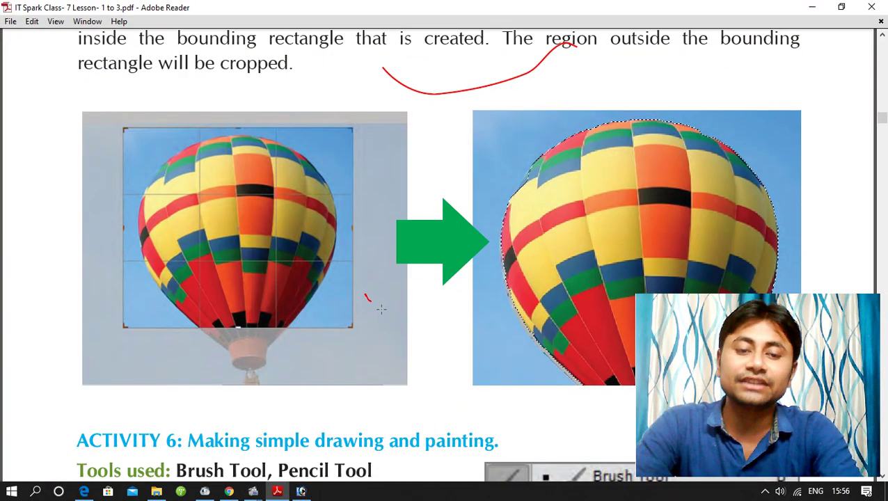
pyautogui.moveTo(380, 309); pyautogui.dragTo(509, 274)
pyautogui.scroll(1, 441, 254)
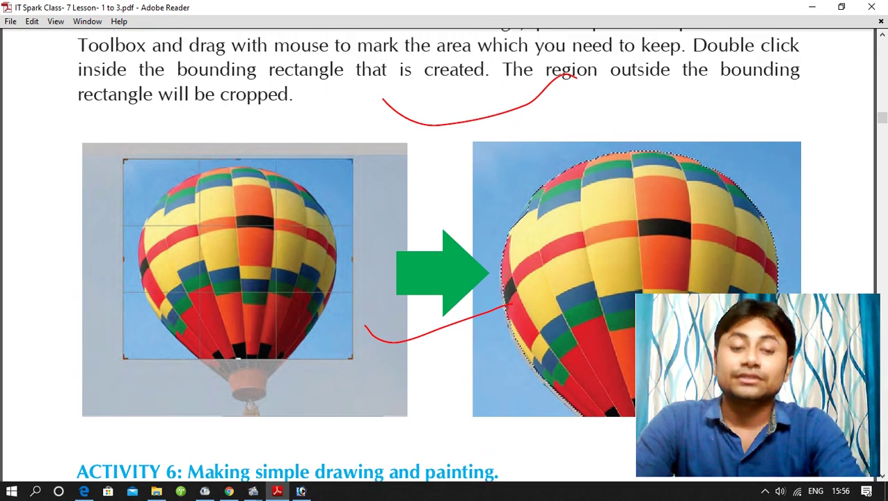
pyautogui.scroll(1, 511, 276)
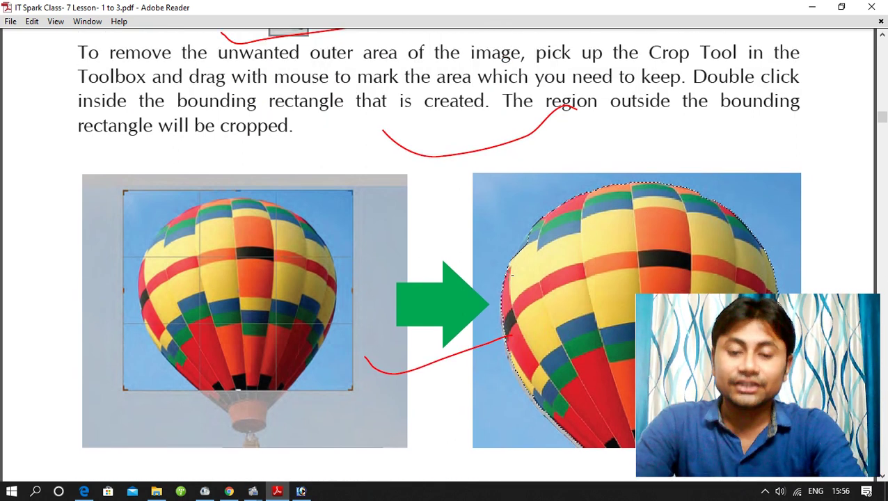